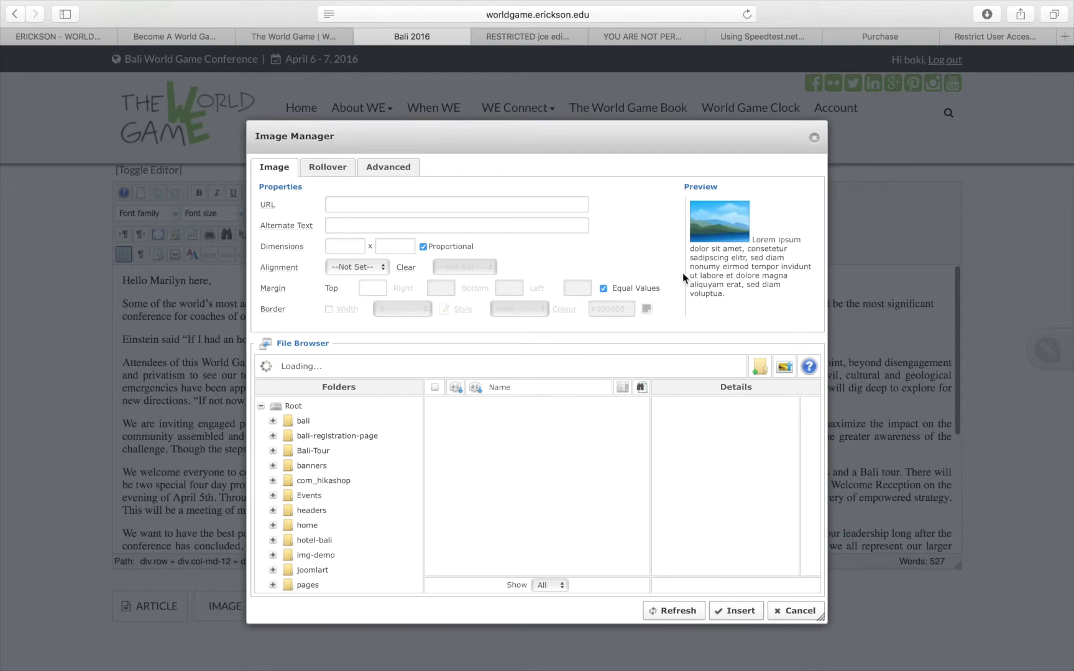
# Step: Insert bali-indonesia.jpg from the root image folder at the start of the "Attendees of this World Game Conference" paragraph
pyautogui.scroll(-3, 401, 457)
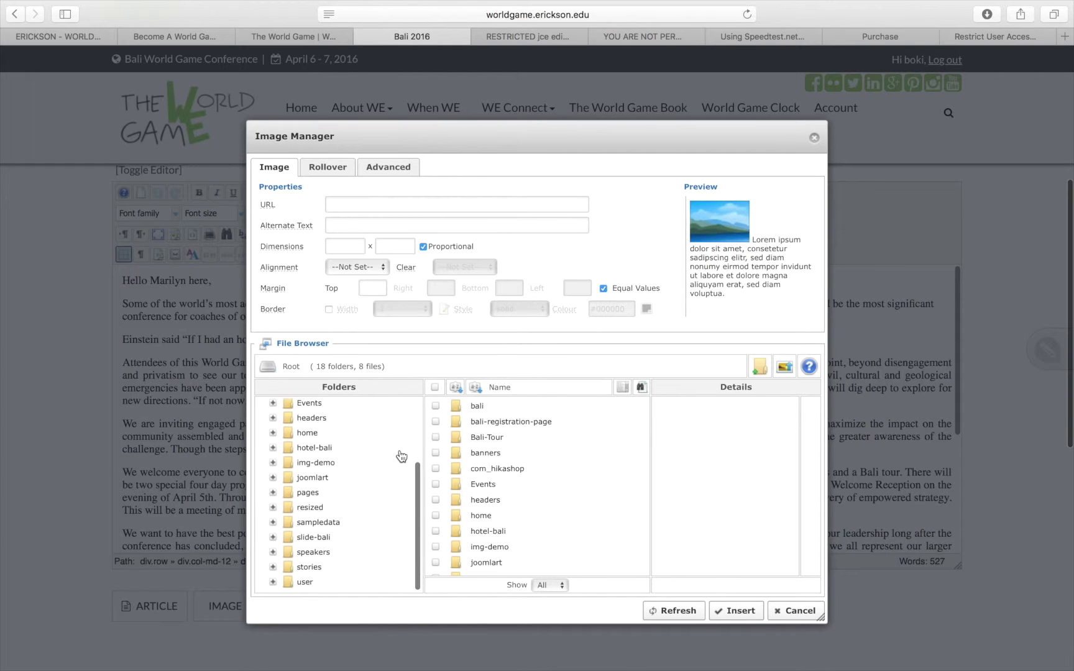
pyautogui.scroll(-7, 580, 456)
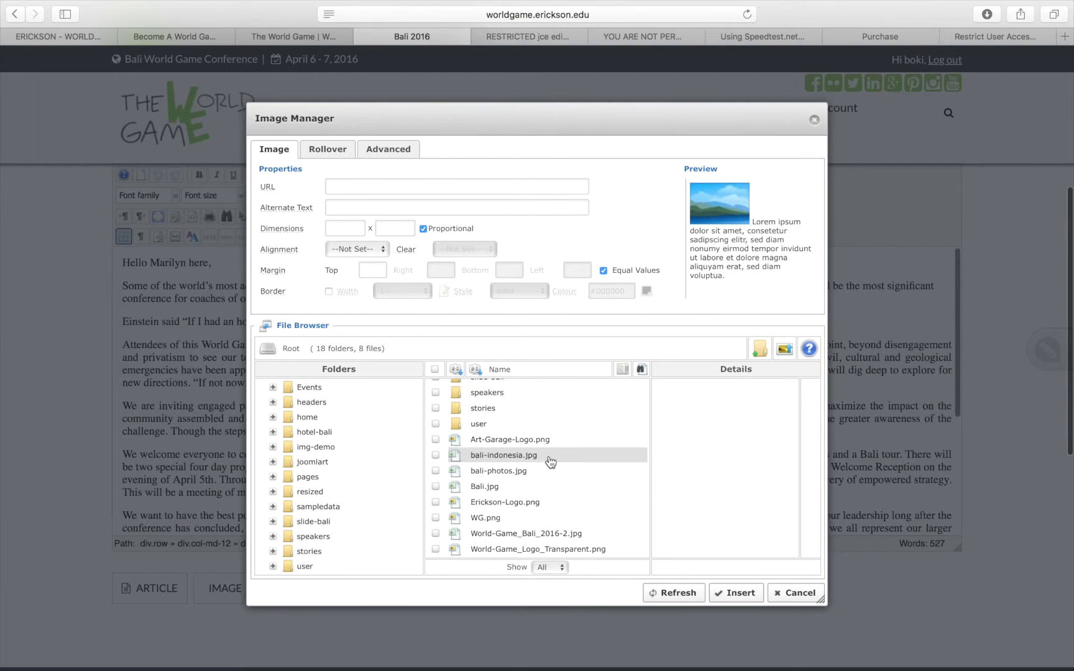
pyautogui.click(549, 458)
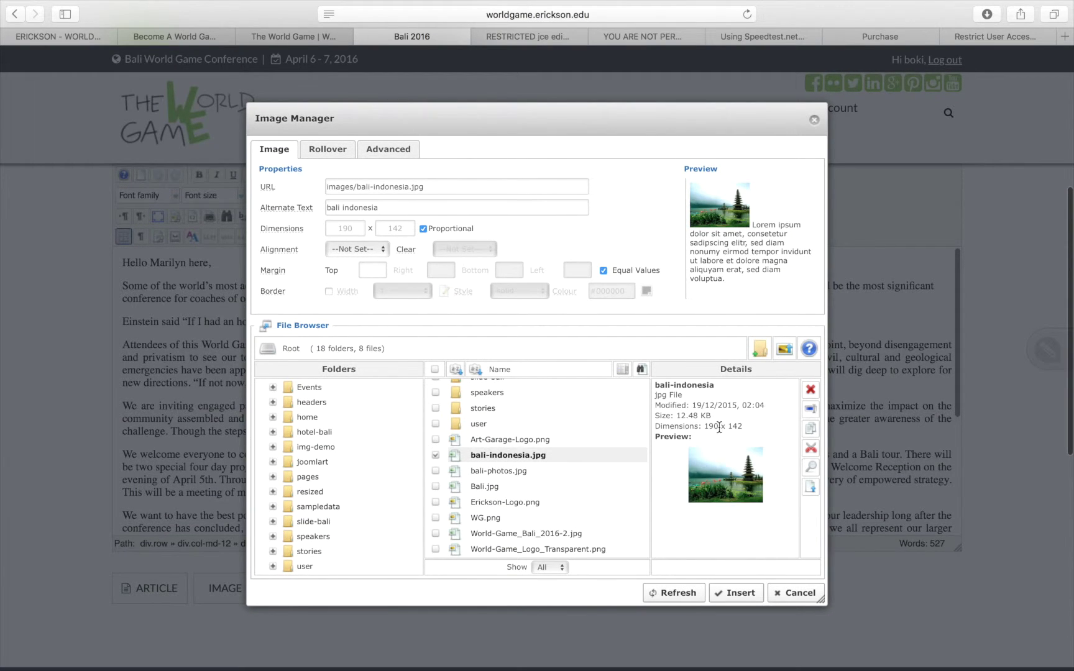
pyautogui.click(741, 594)
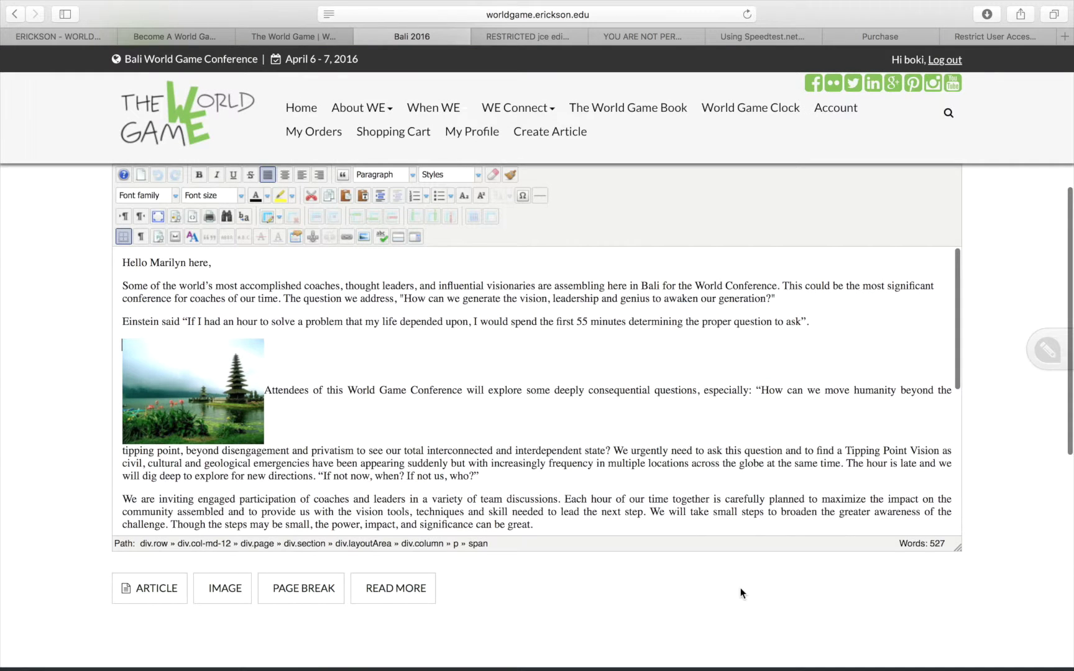
# Step: Edit the inserted temple picture's properties and set its alignment to Left
pyautogui.click(236, 403)
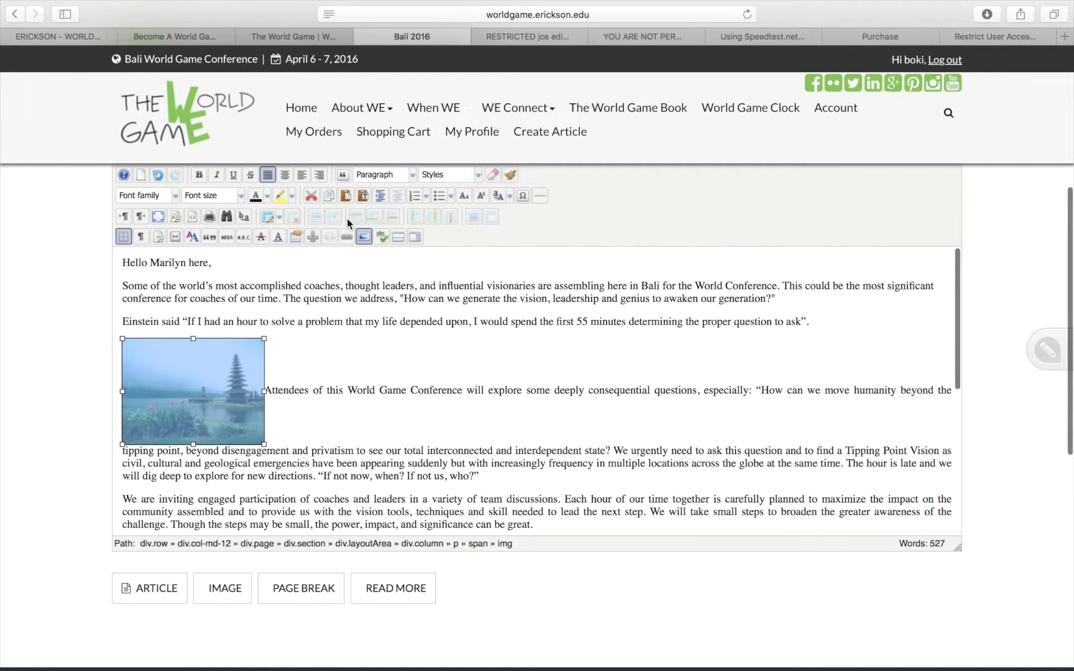
pyautogui.click(364, 237)
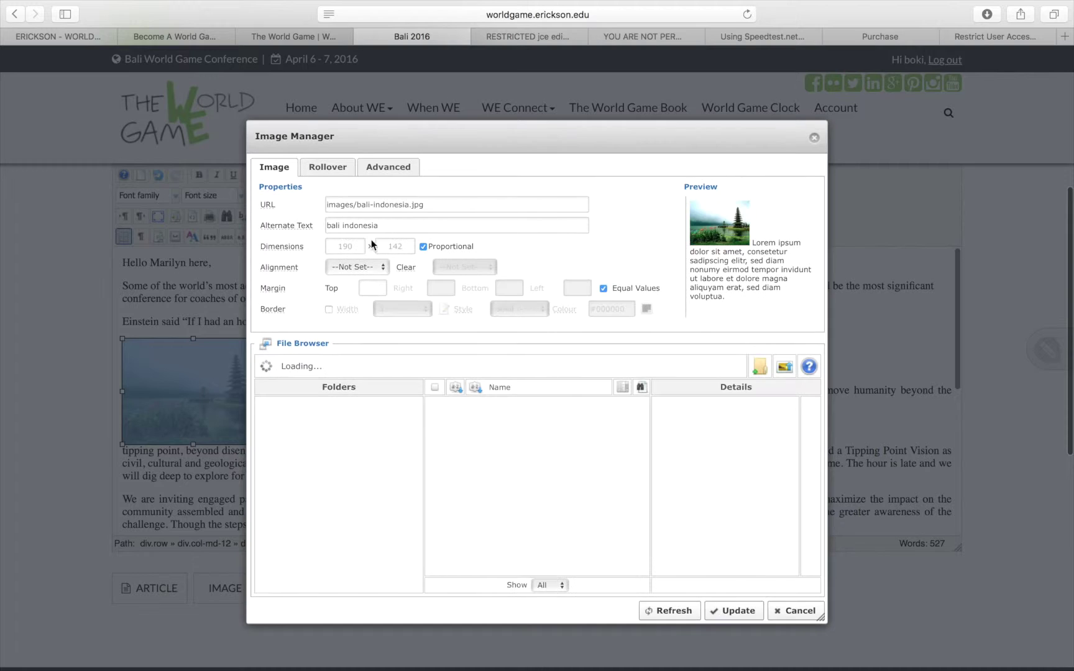
pyautogui.click(380, 269)
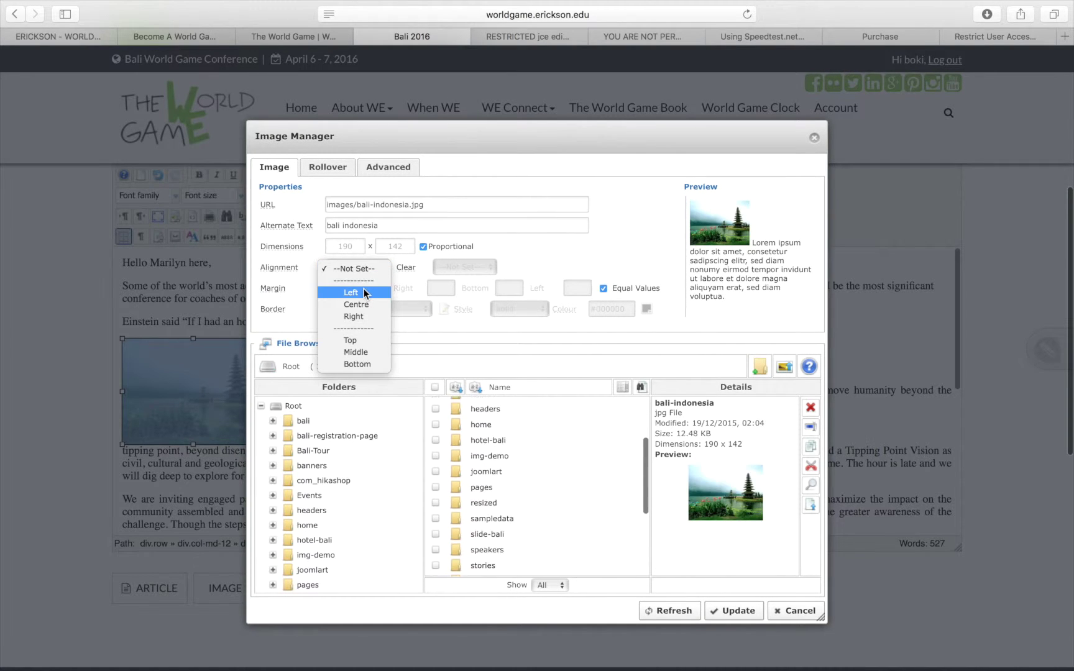
pyautogui.click(366, 290)
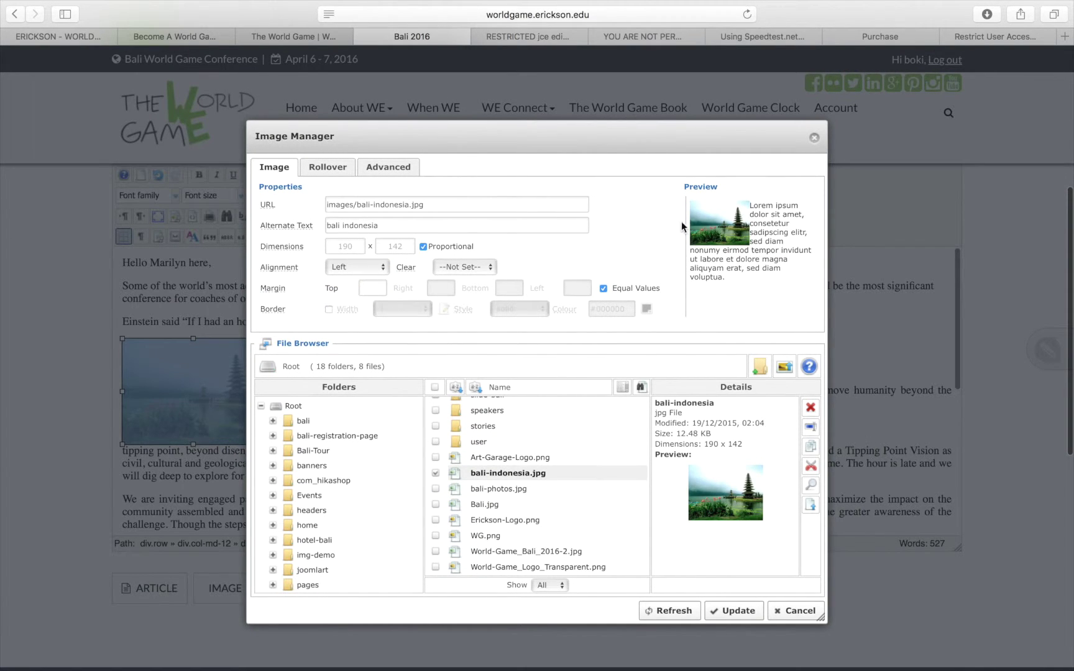
# Step: Try the Centre alignment for the temple picture and switch it back to Left
pyautogui.click(383, 269)
pyautogui.click(377, 283)
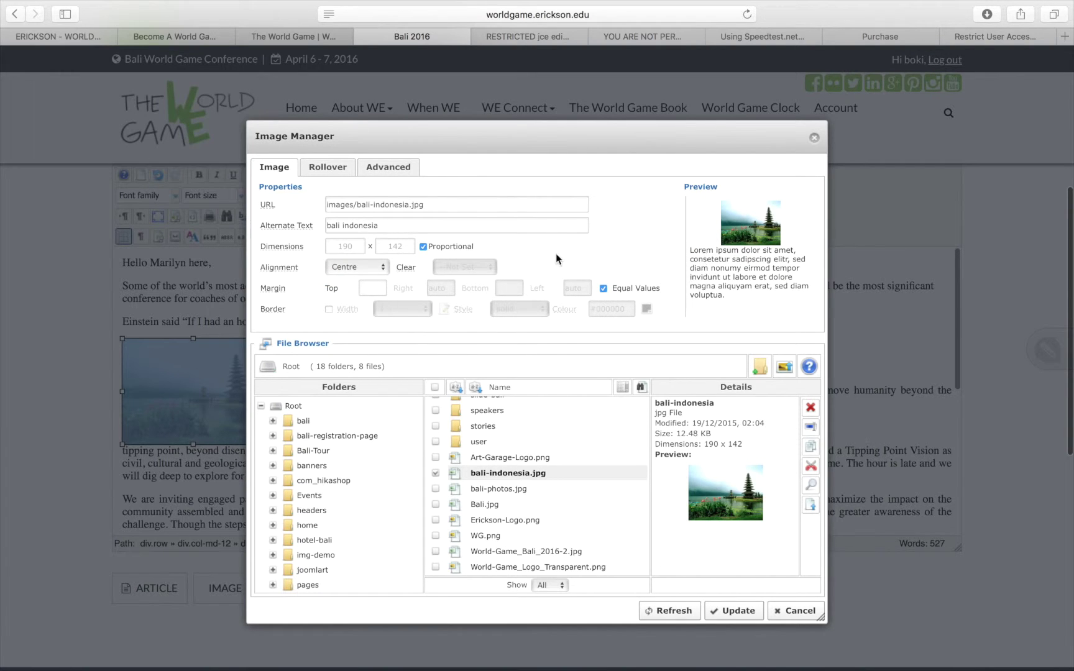
pyautogui.click(383, 268)
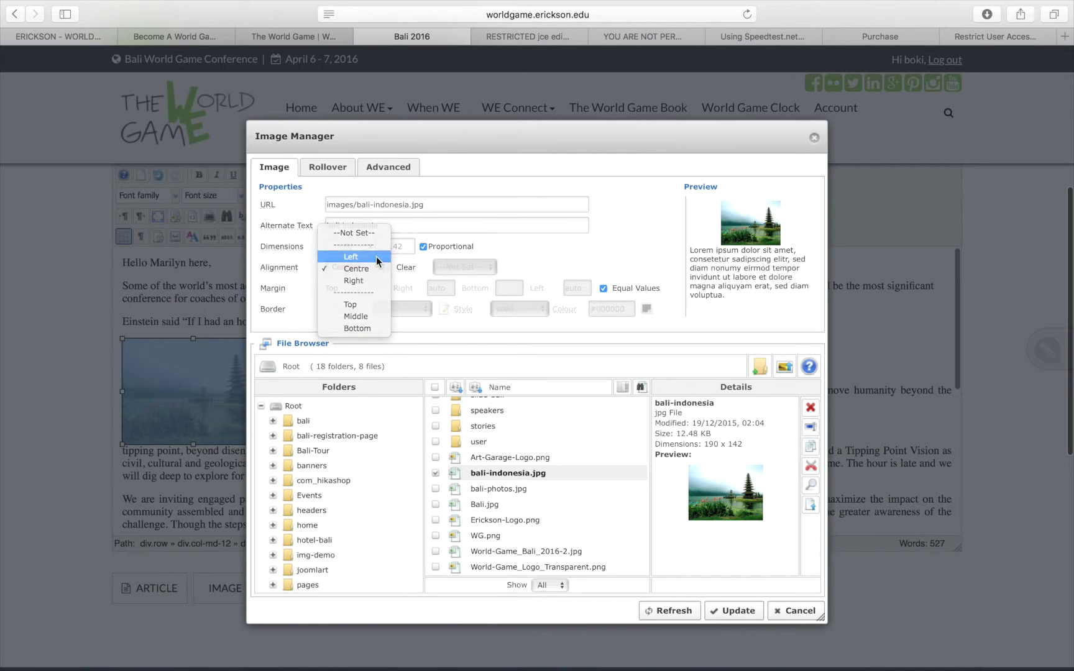
pyautogui.click(377, 257)
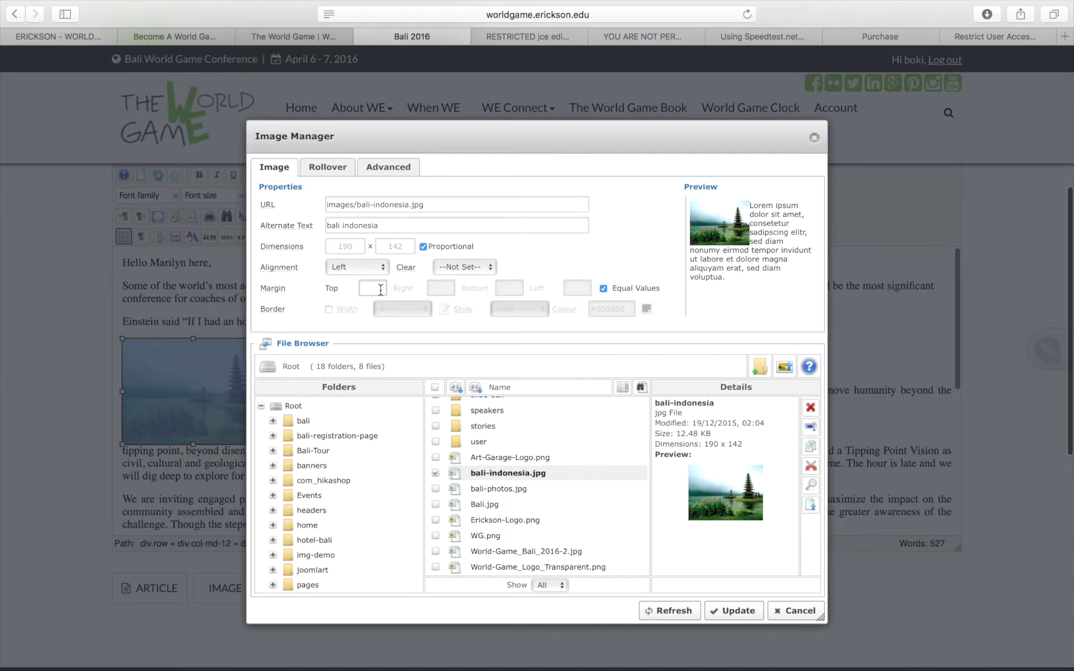
# Step: Turn off equal margins, give the temple picture a right margin of 10, and update it
pyautogui.click(603, 288)
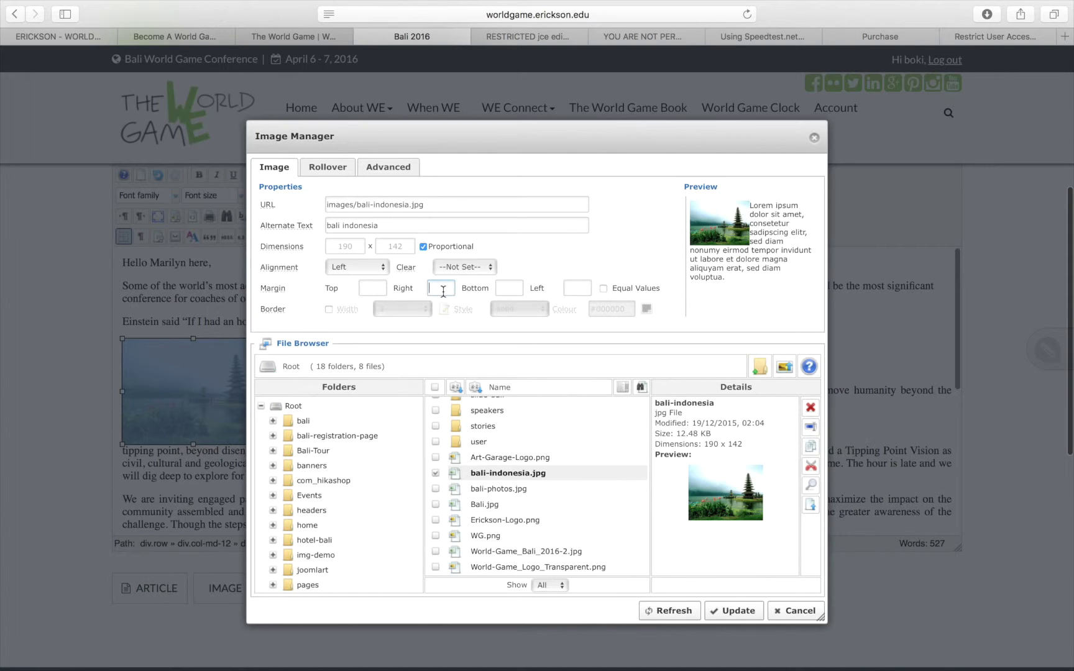
pyautogui.click(558, 264)
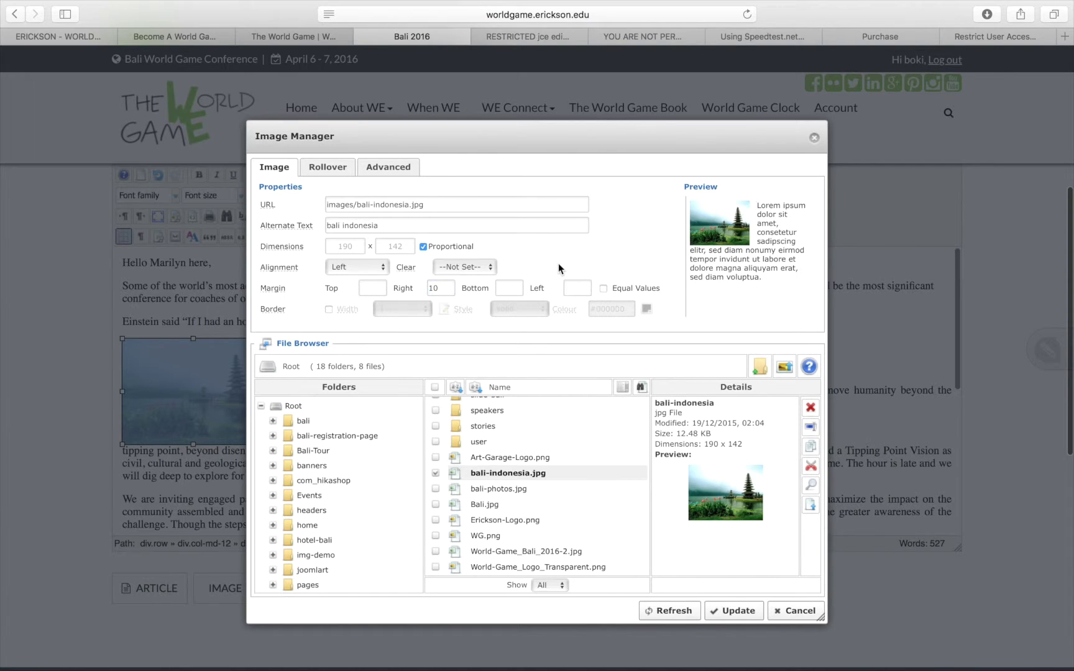
pyautogui.click(737, 612)
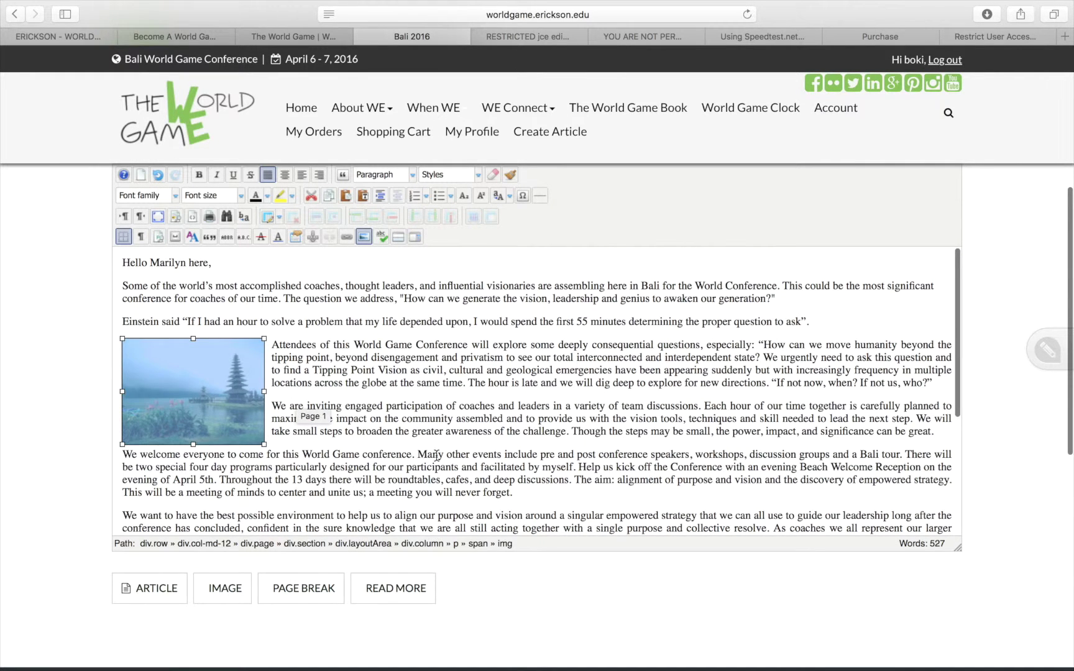
pyautogui.scroll(-5, 437, 456)
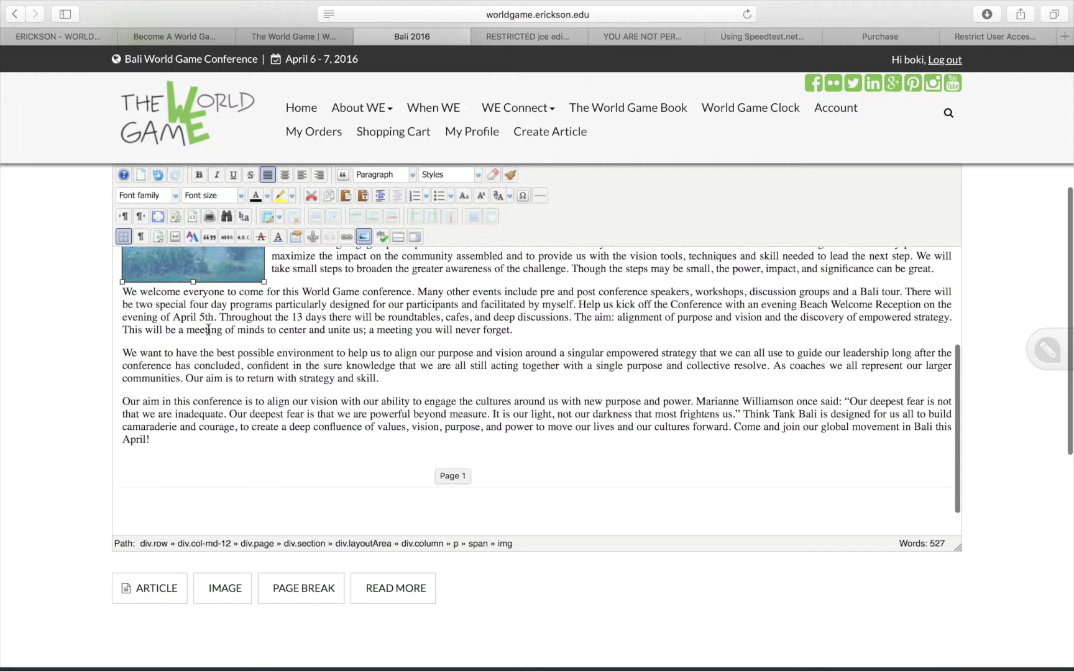
pyautogui.click(123, 353)
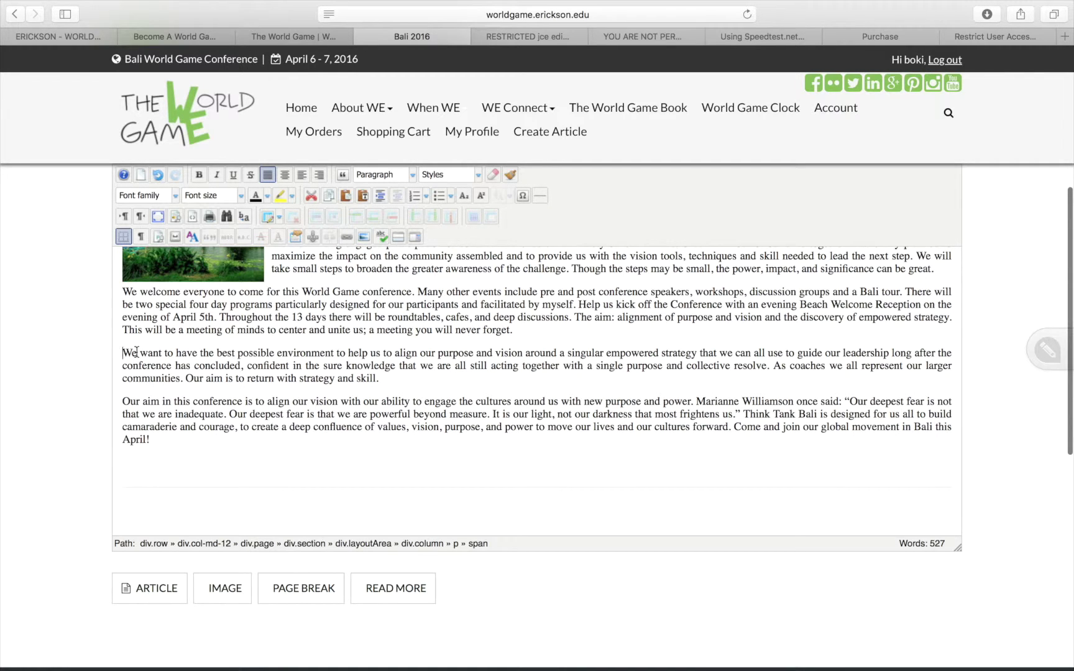
pyautogui.scroll(3, 445, 308)
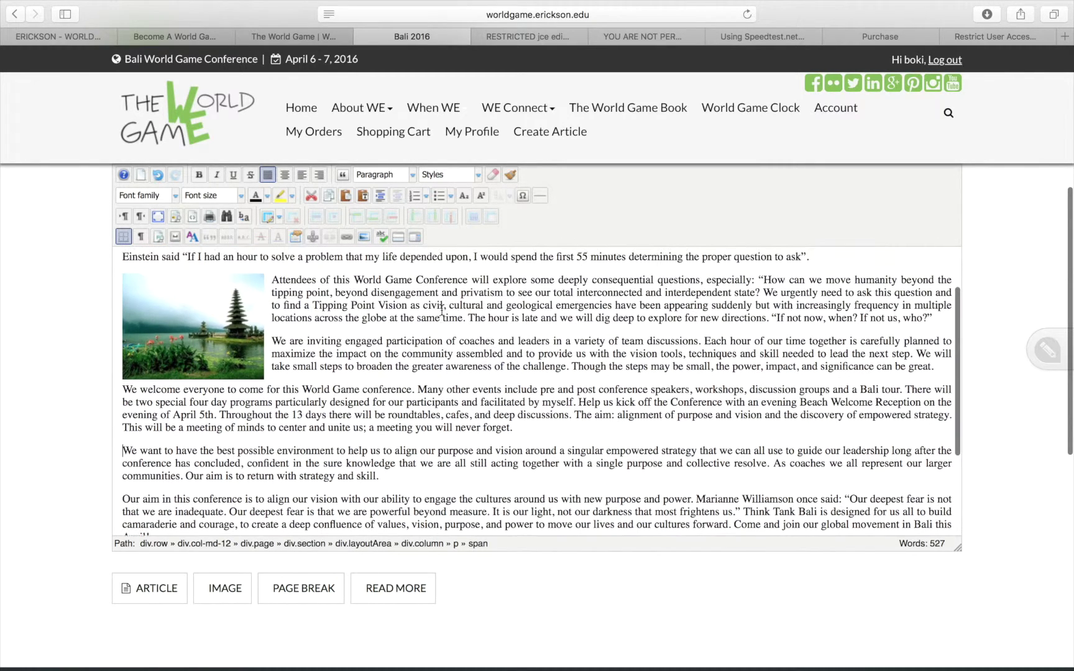
# Step: Shrink the temple picture slightly by its lower-right corner, keeping its proportions, and deselect it
pyautogui.click(227, 312)
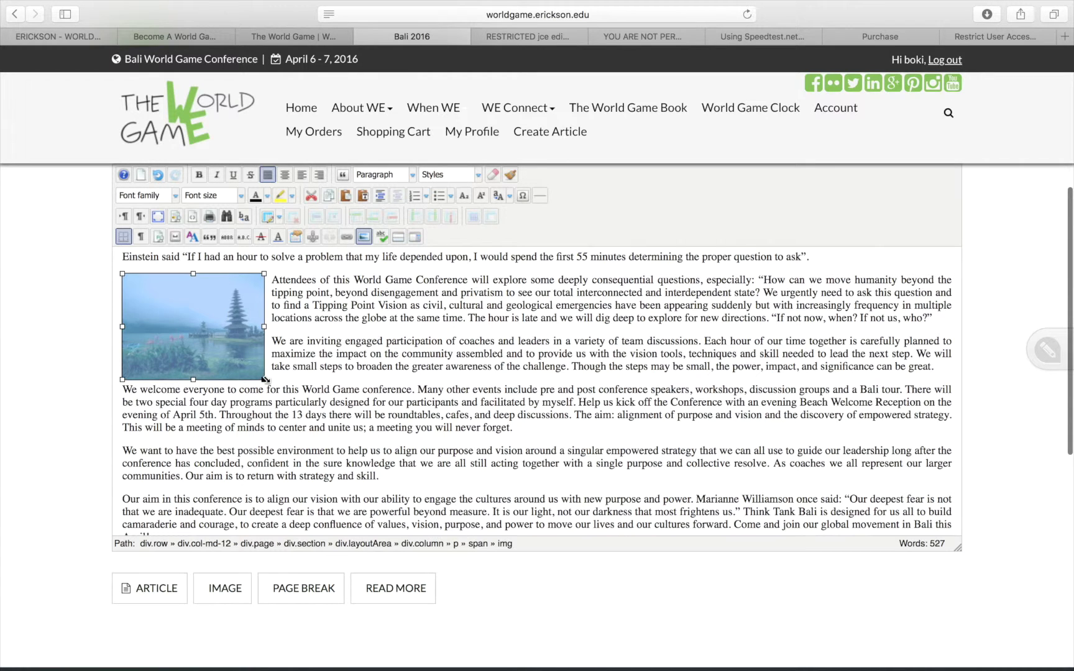
pyautogui.moveTo(265, 379); pyautogui.dragTo(256, 371)
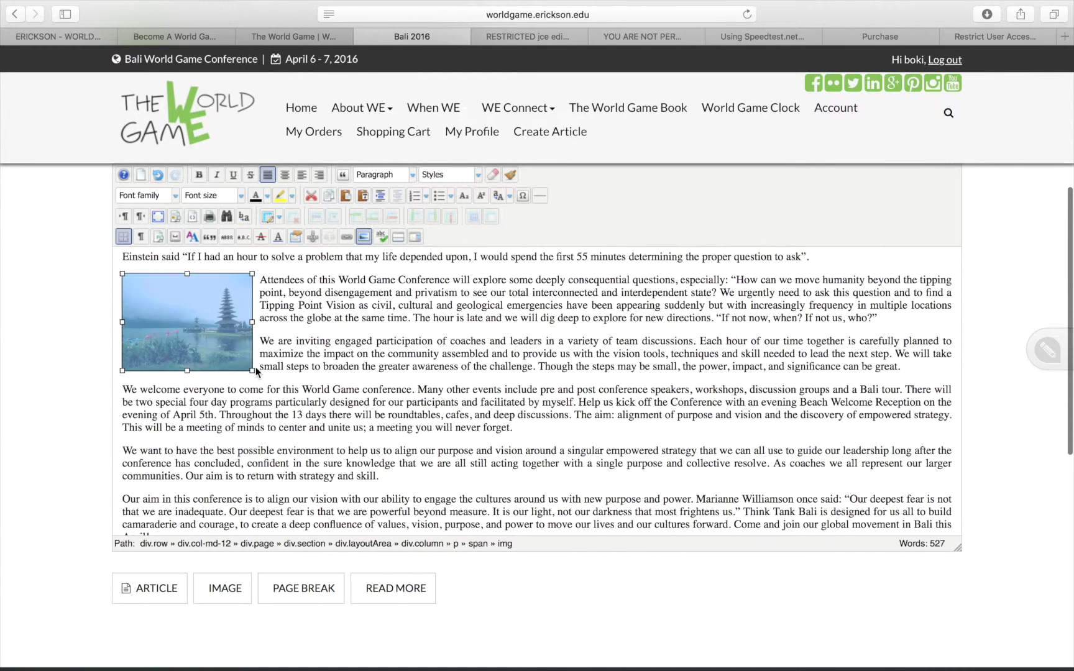
pyautogui.click(294, 386)
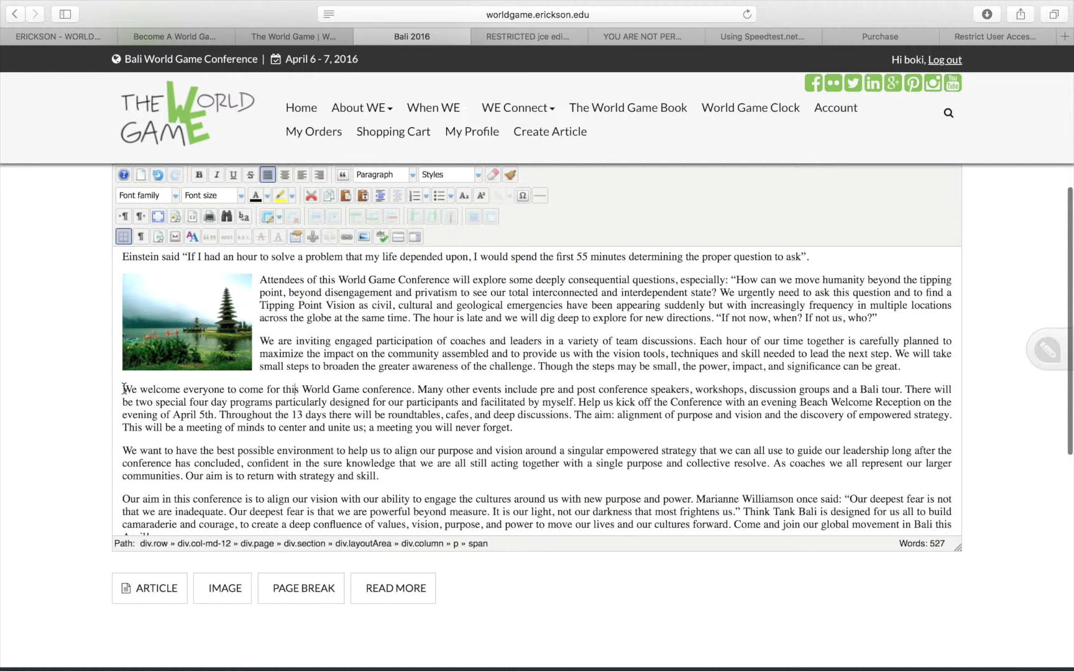
# Step: Choose bali-photos.jpg as a new picture for the start of the "We welcome everyone" paragraph
pyautogui.click(365, 237)
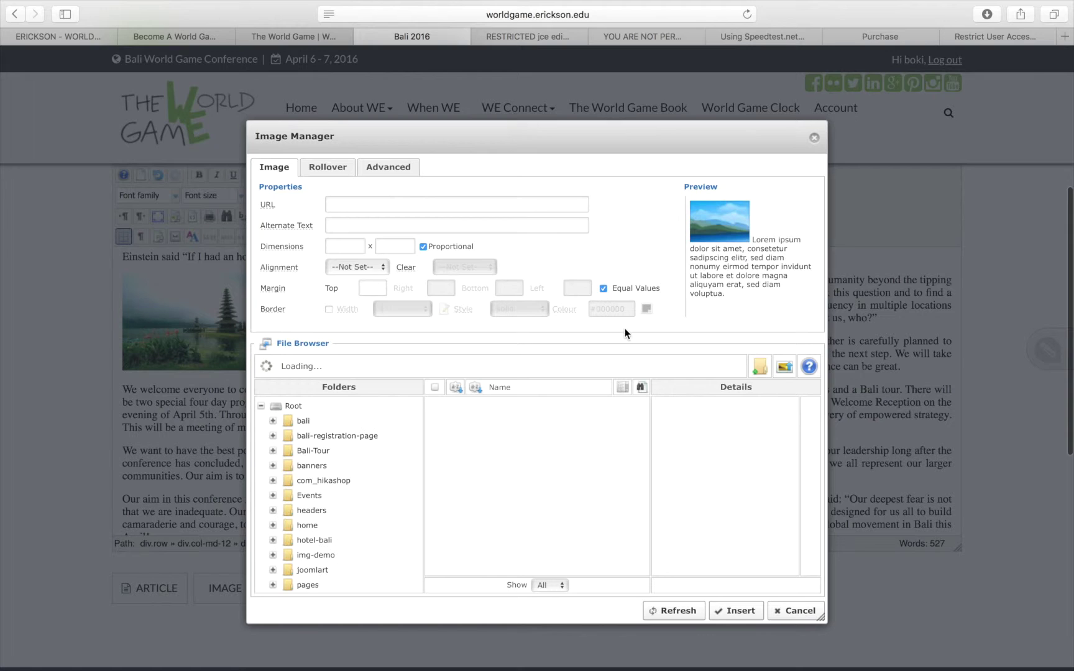
pyautogui.scroll(-8, 546, 479)
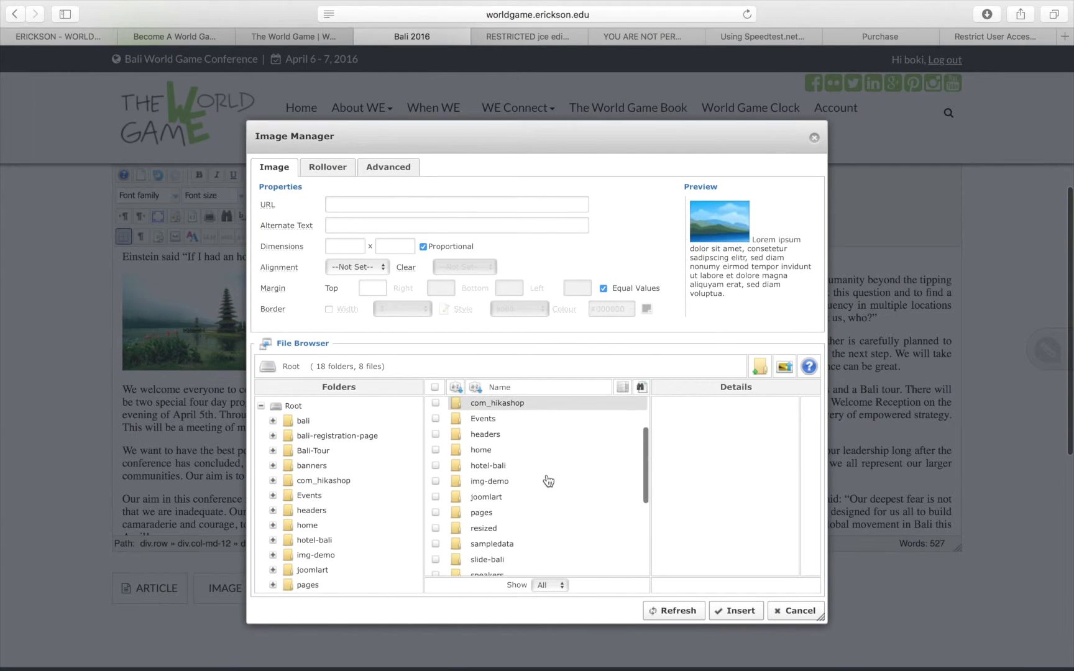
pyautogui.click(547, 474)
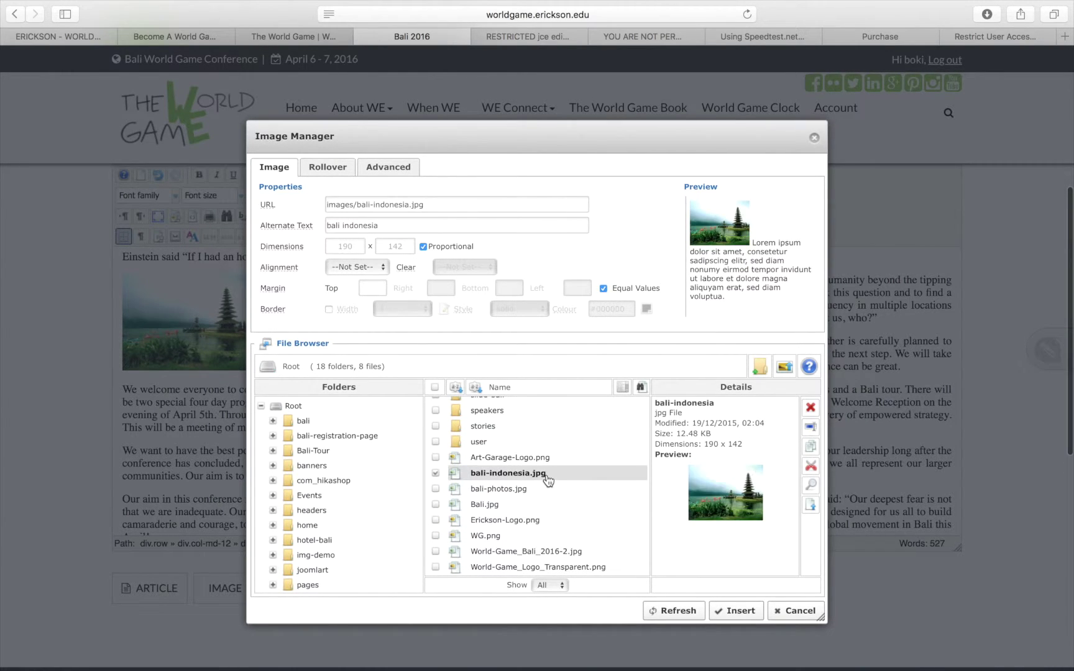
pyautogui.click(545, 488)
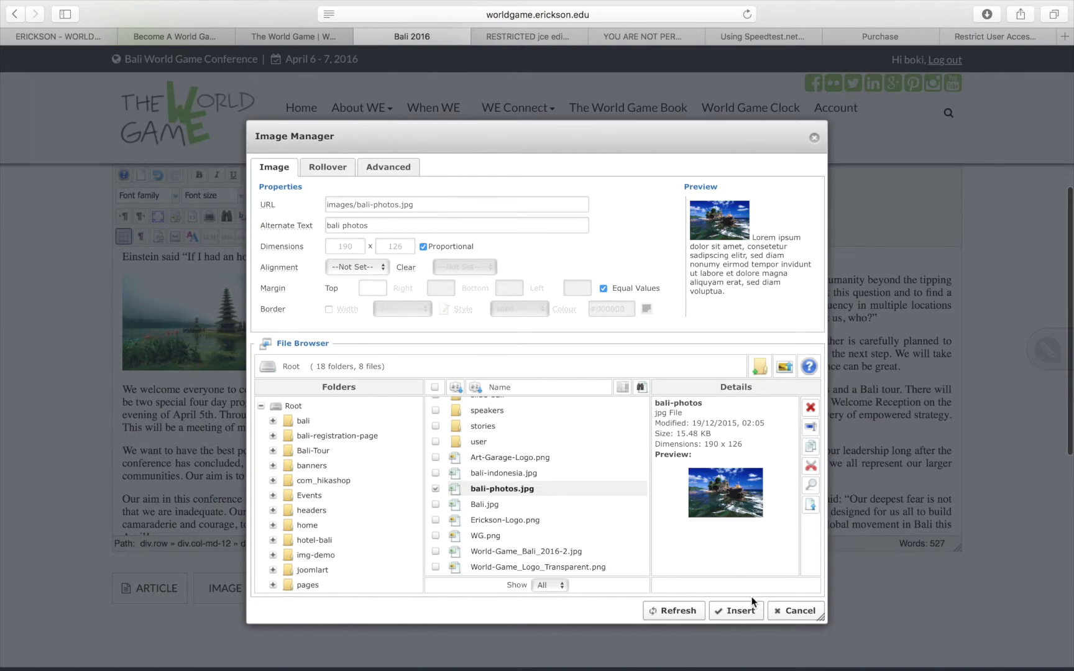
# Step: Insert the bali-photos.jpg picture with Left alignment, unequal margins and a right margin of 10
pyautogui.click(380, 265)
pyautogui.click(371, 289)
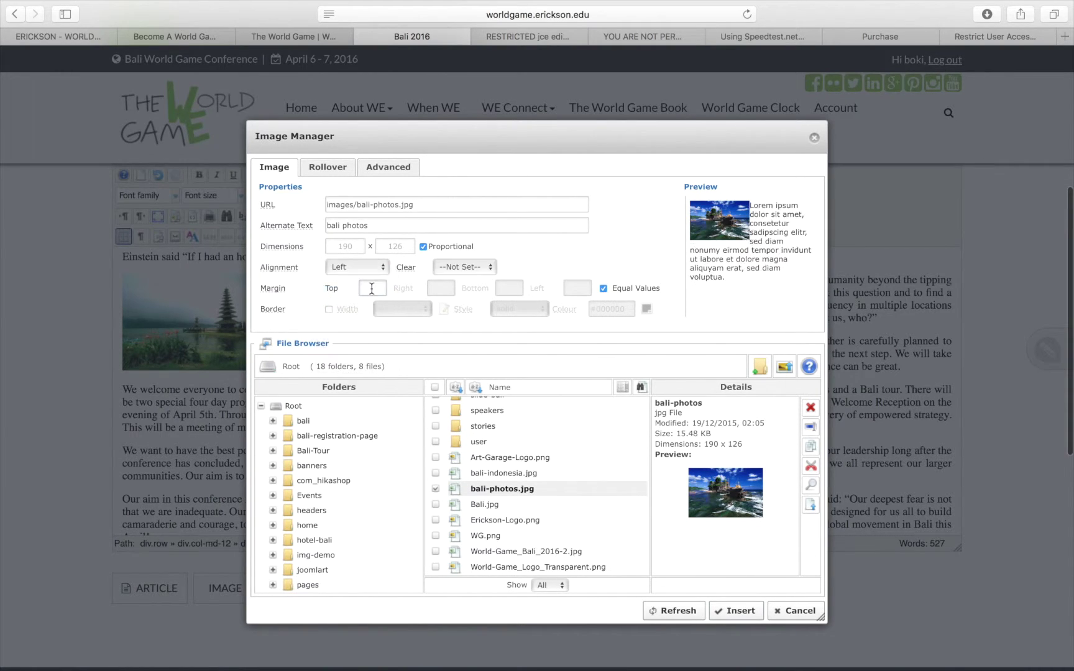
pyautogui.click(603, 289)
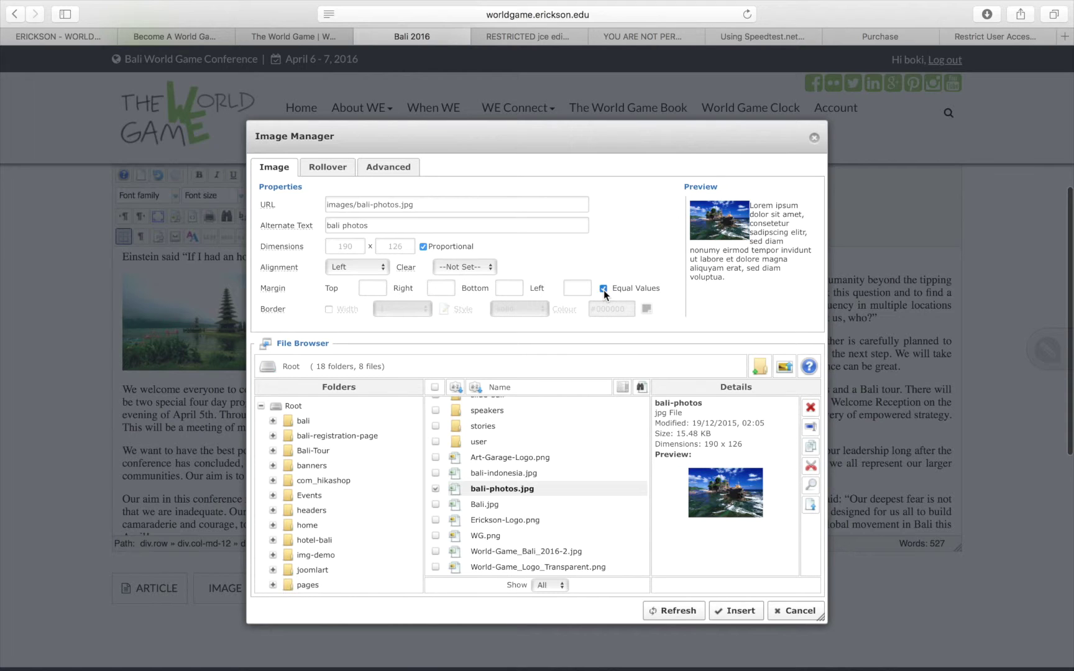
pyautogui.click(438, 288)
pyautogui.write('10')
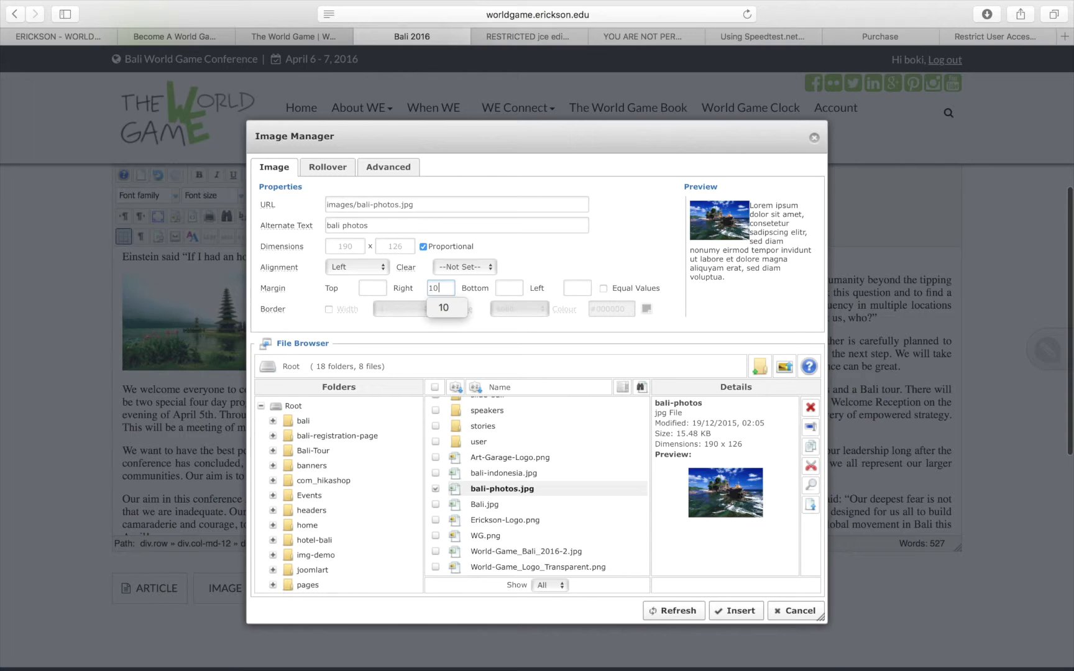
pyautogui.click(604, 245)
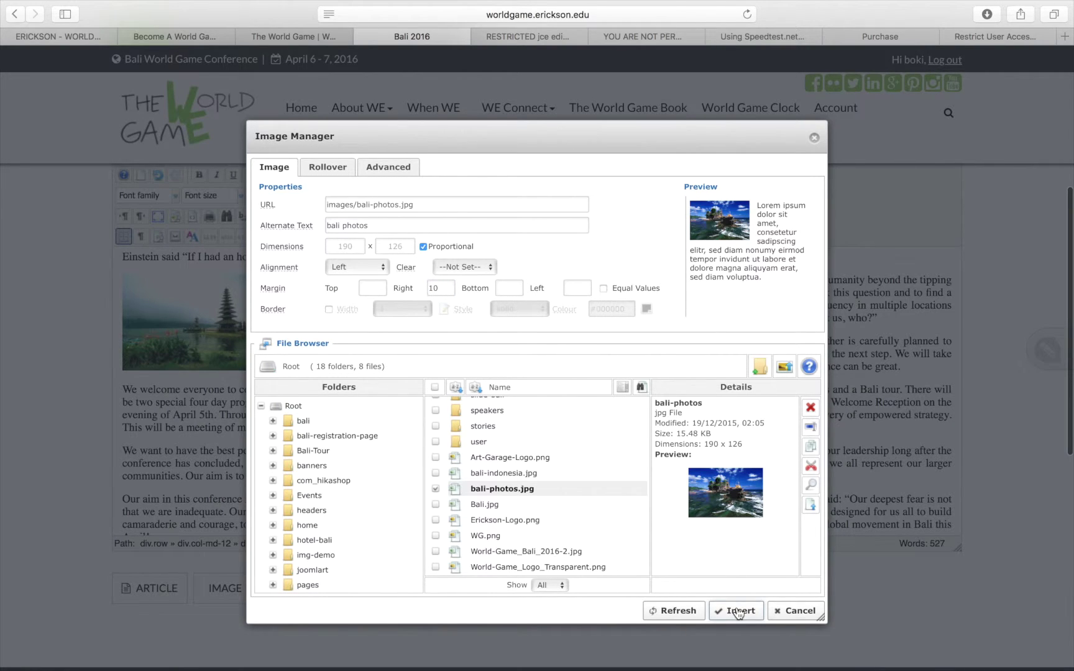
pyautogui.click(738, 612)
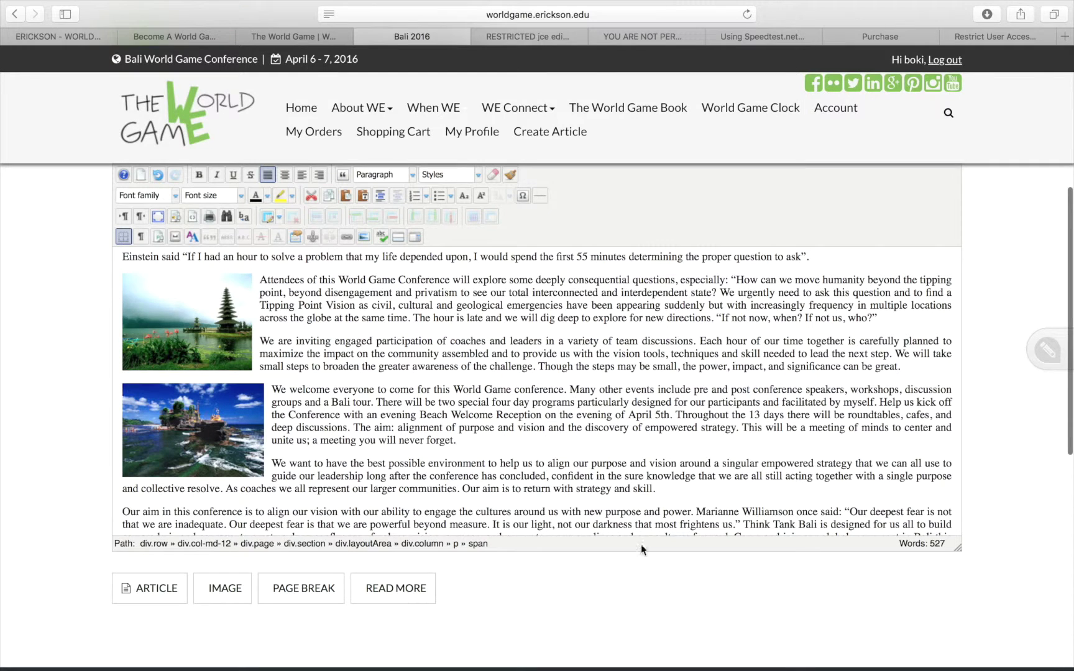
# Step: Insert the Bali.jpg picture from the root image folder at the start of the "Our aim in this conference" paragraph
pyautogui.scroll(-3, 538, 467)
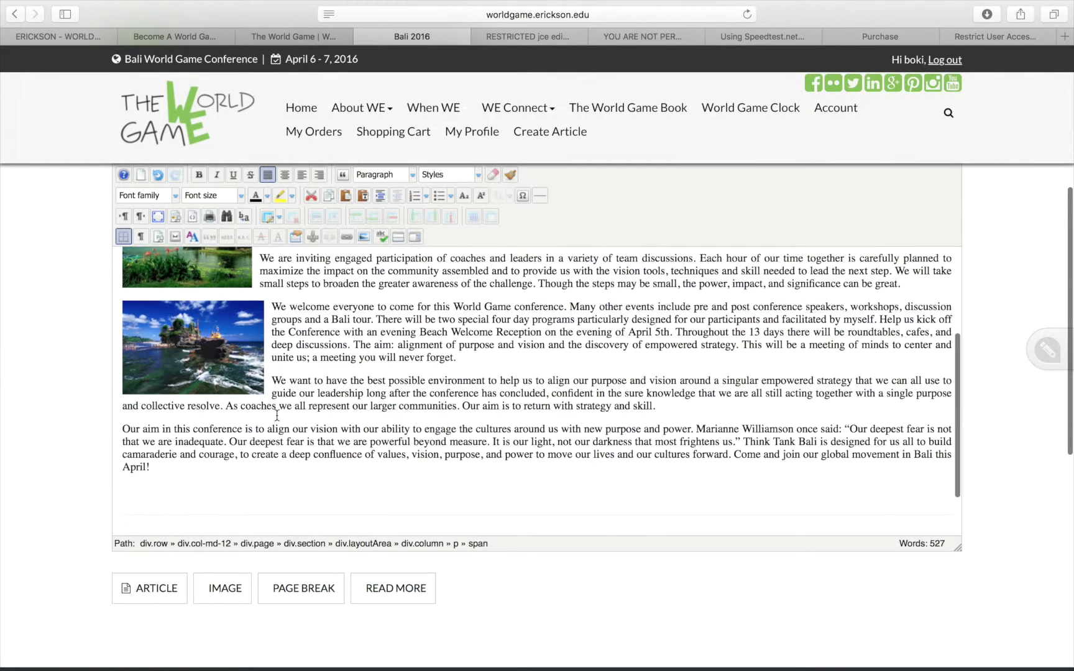
pyautogui.click(122, 428)
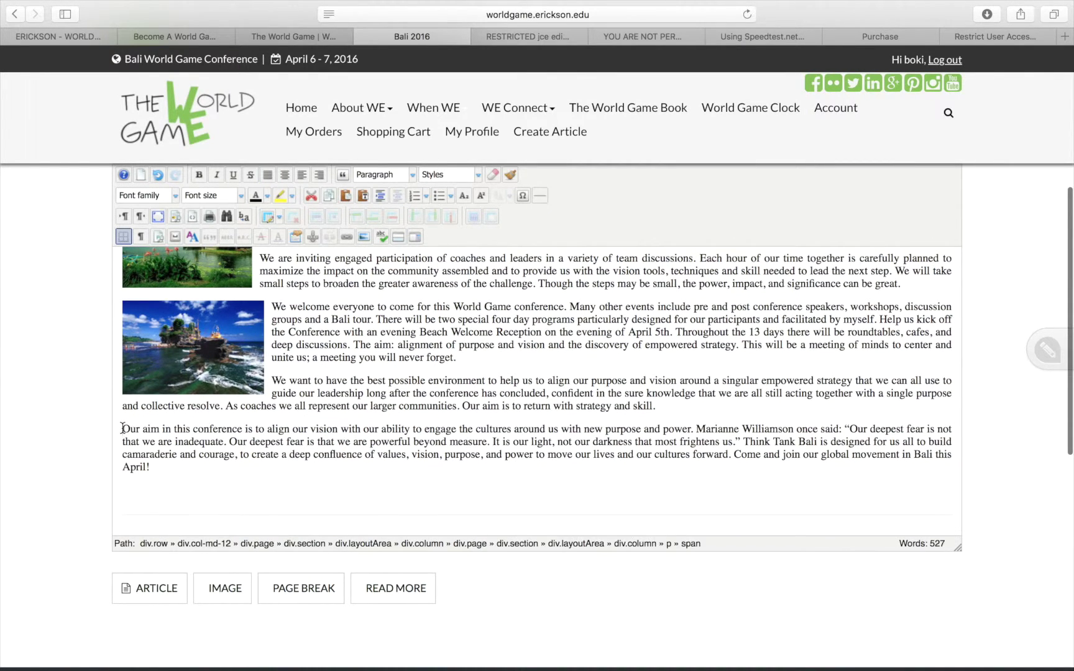
pyautogui.click(364, 237)
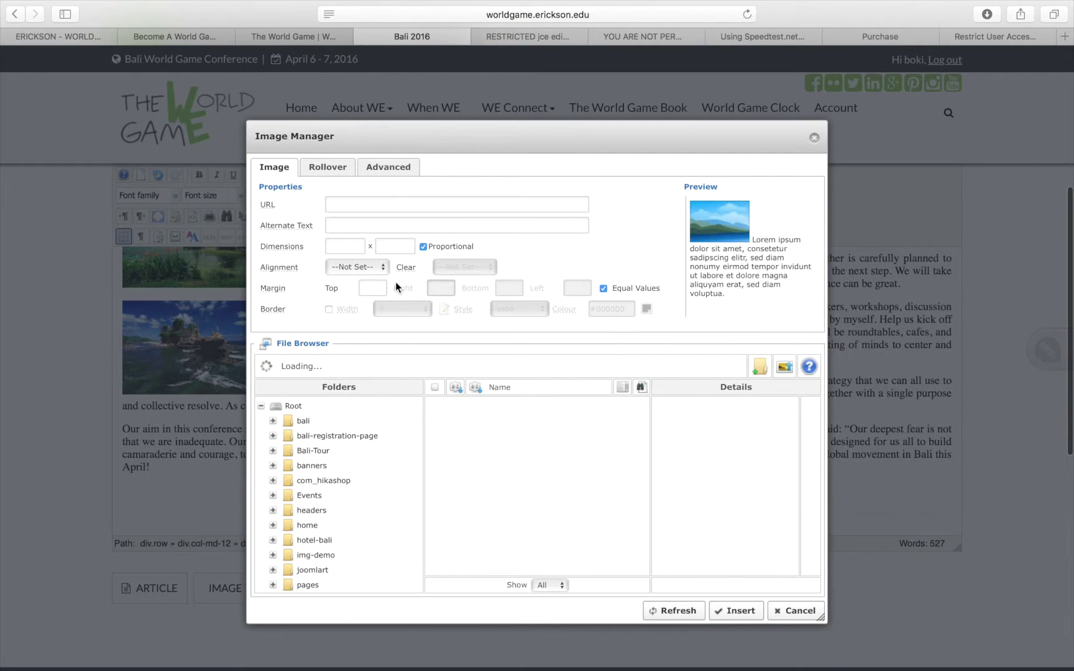
pyautogui.scroll(-5, 592, 460)
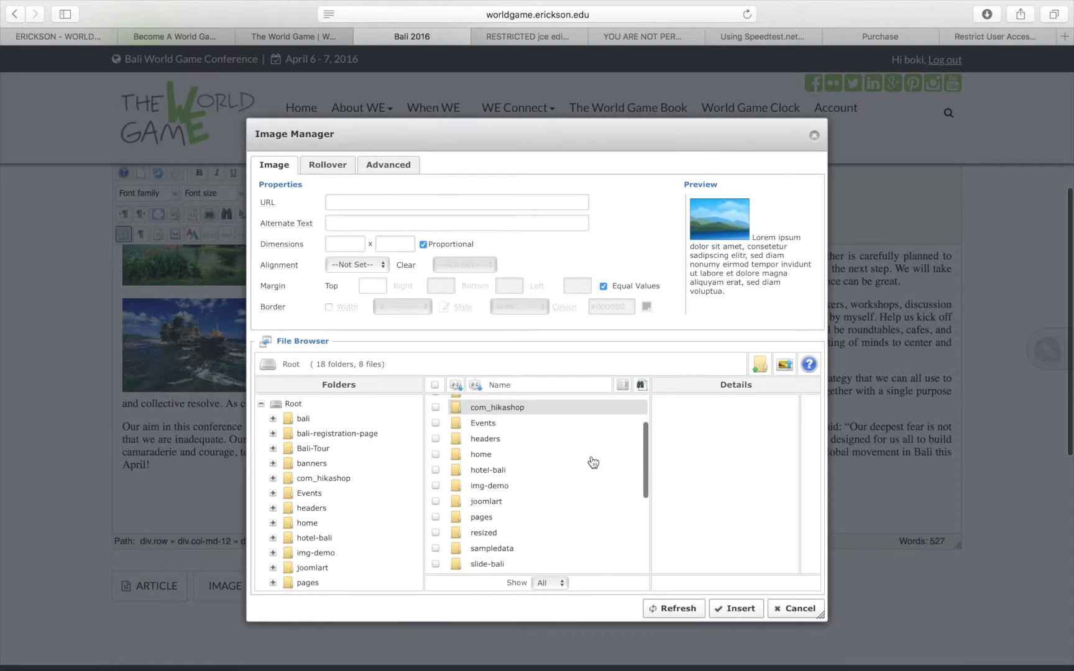
pyautogui.click(591, 457)
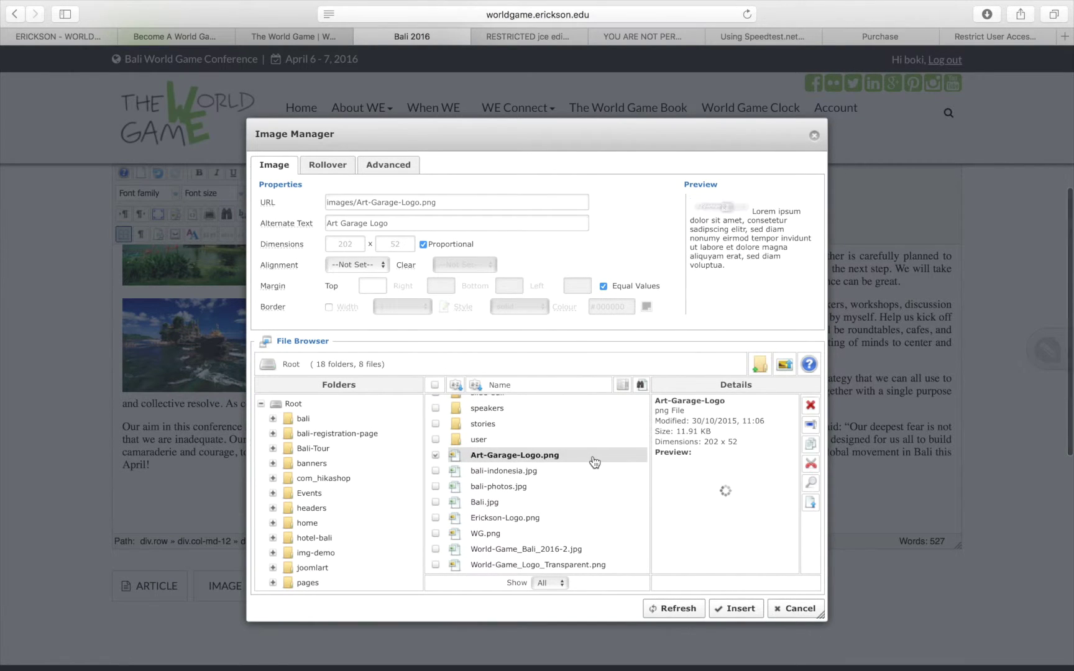
pyautogui.click(575, 473)
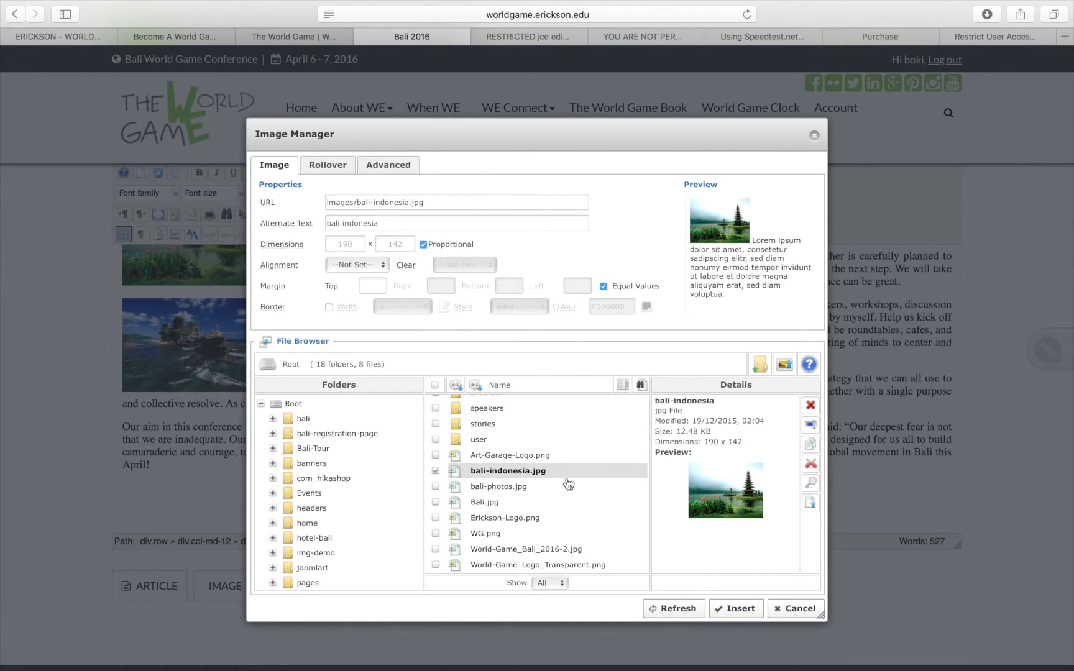
pyautogui.click(564, 487)
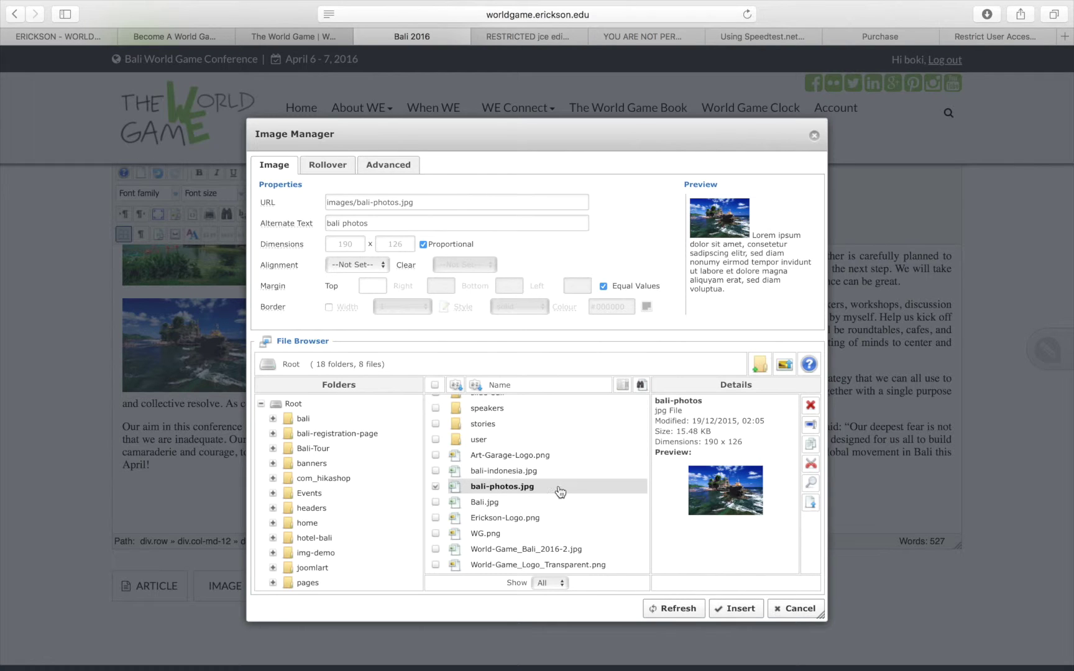
pyautogui.click(559, 502)
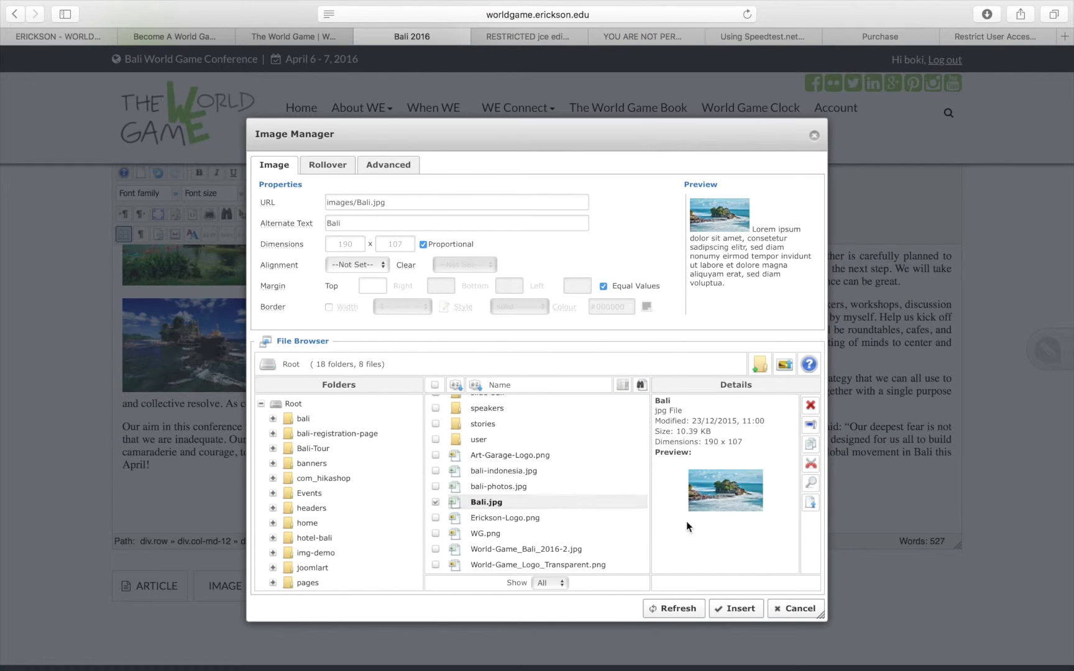
pyautogui.click(749, 606)
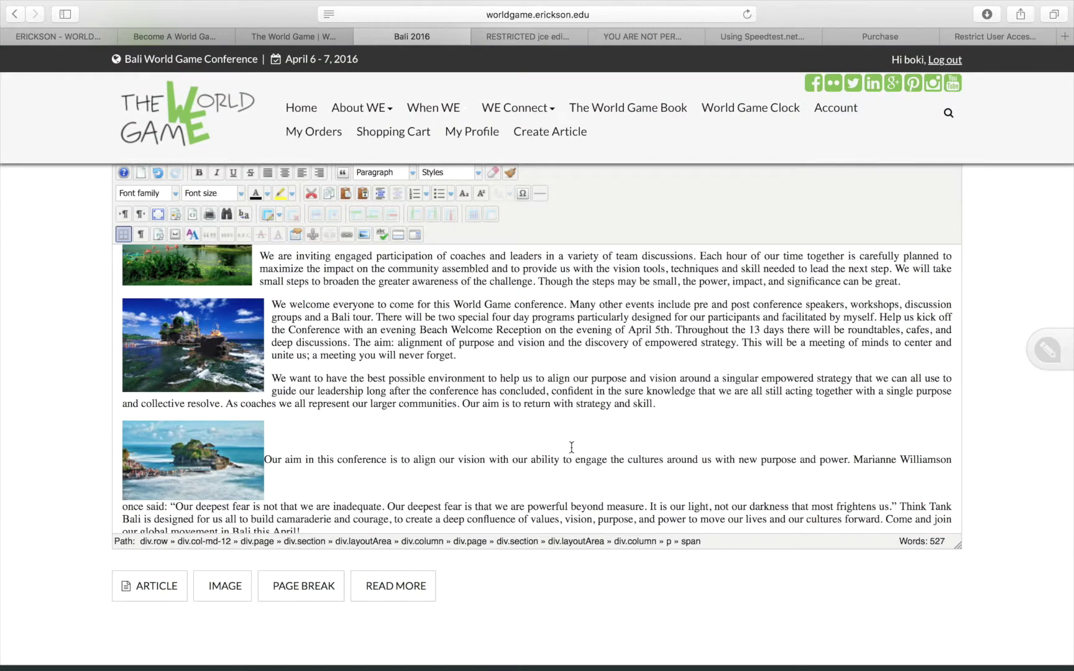
# Step: Give the Bali.jpg picture Left alignment, unequal margins and a right margin of 10, and update it
pyautogui.scroll(-2, 571, 447)
pyautogui.click(248, 397)
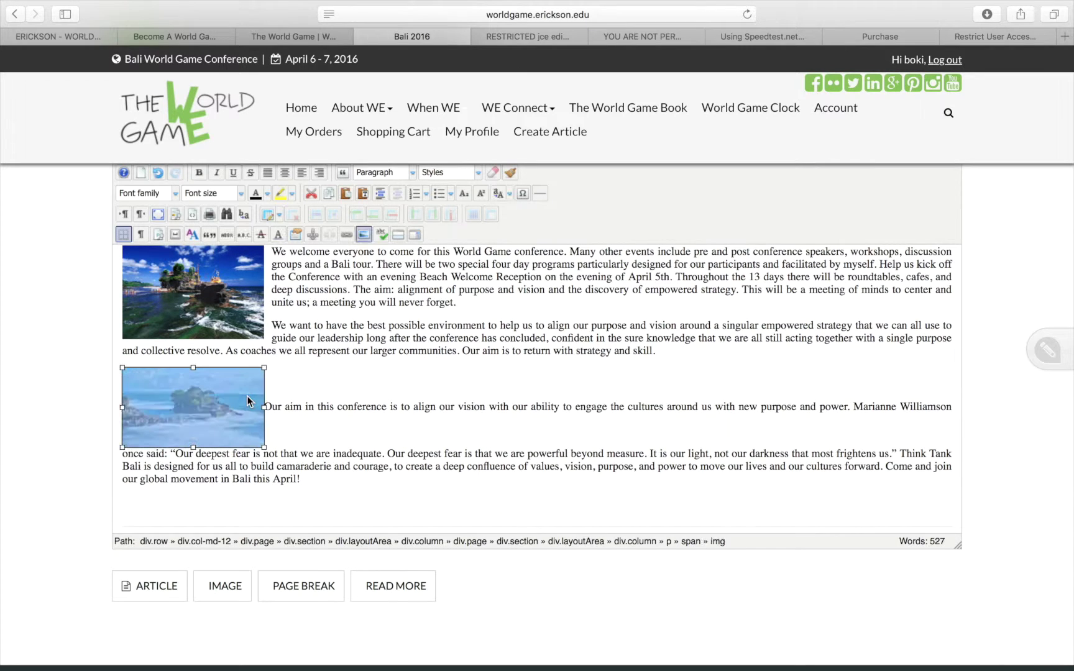
pyautogui.click(383, 233)
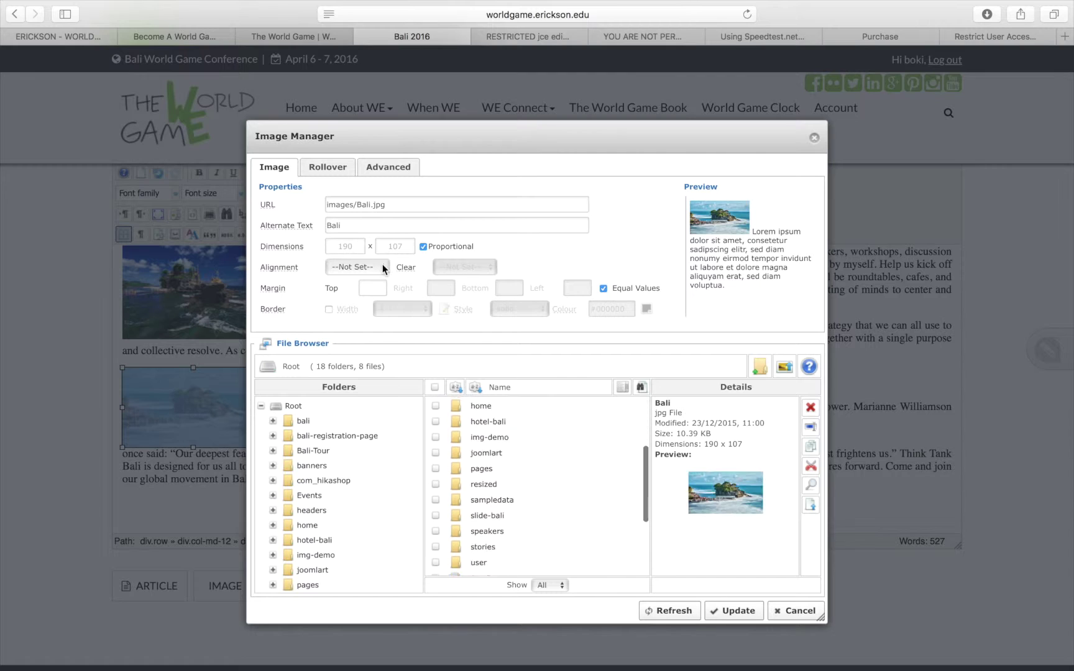
pyautogui.click(357, 267)
pyautogui.click(365, 293)
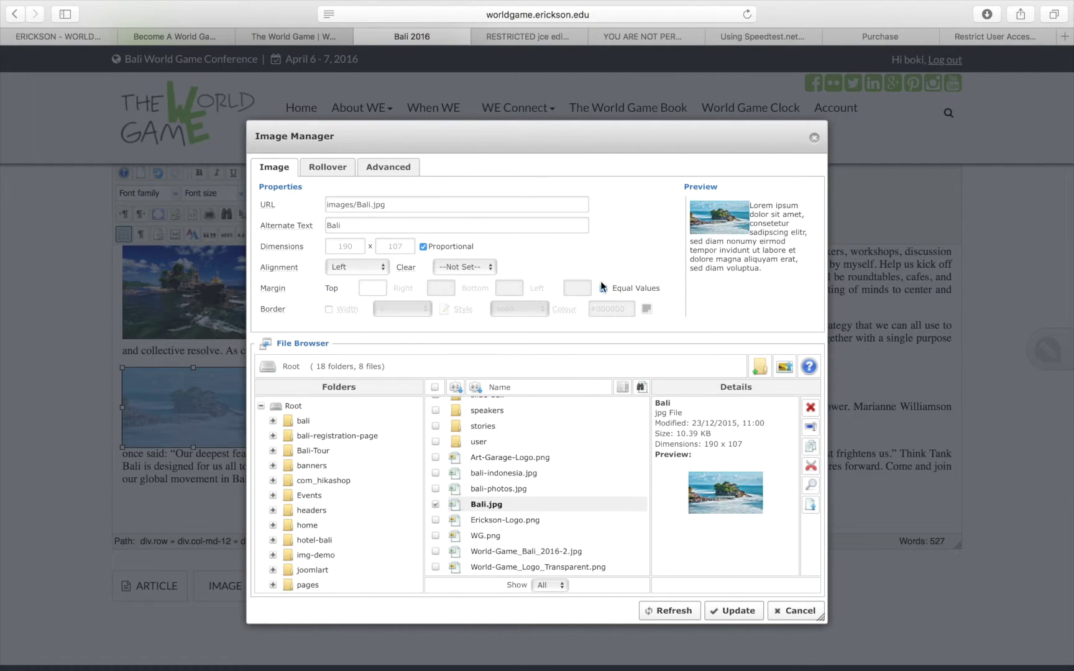
pyautogui.click(603, 289)
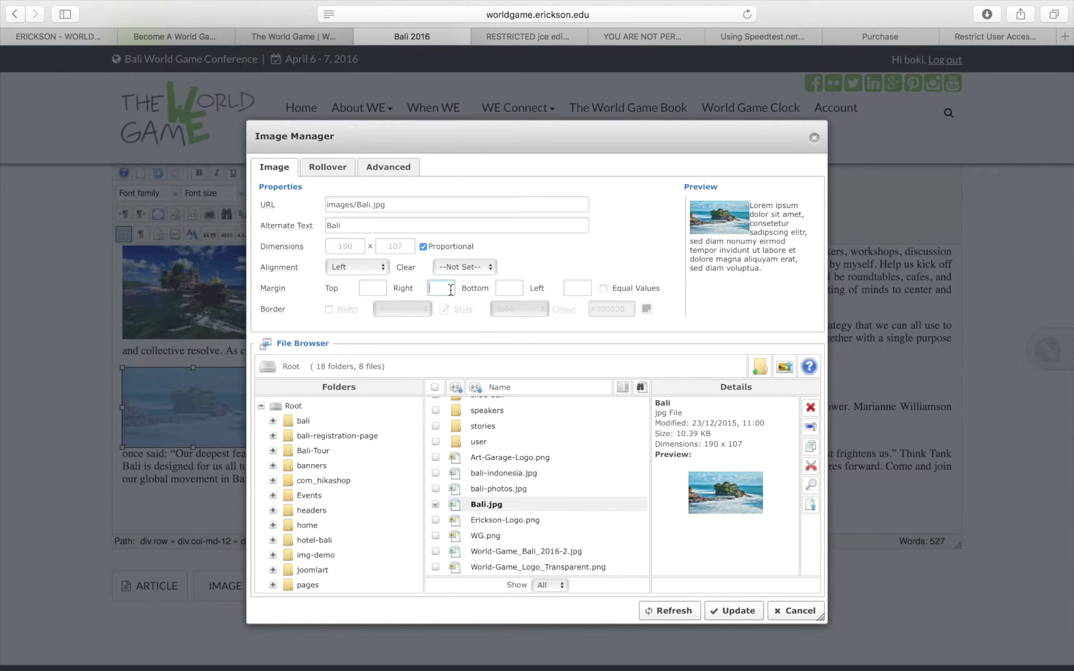
pyautogui.write('10')
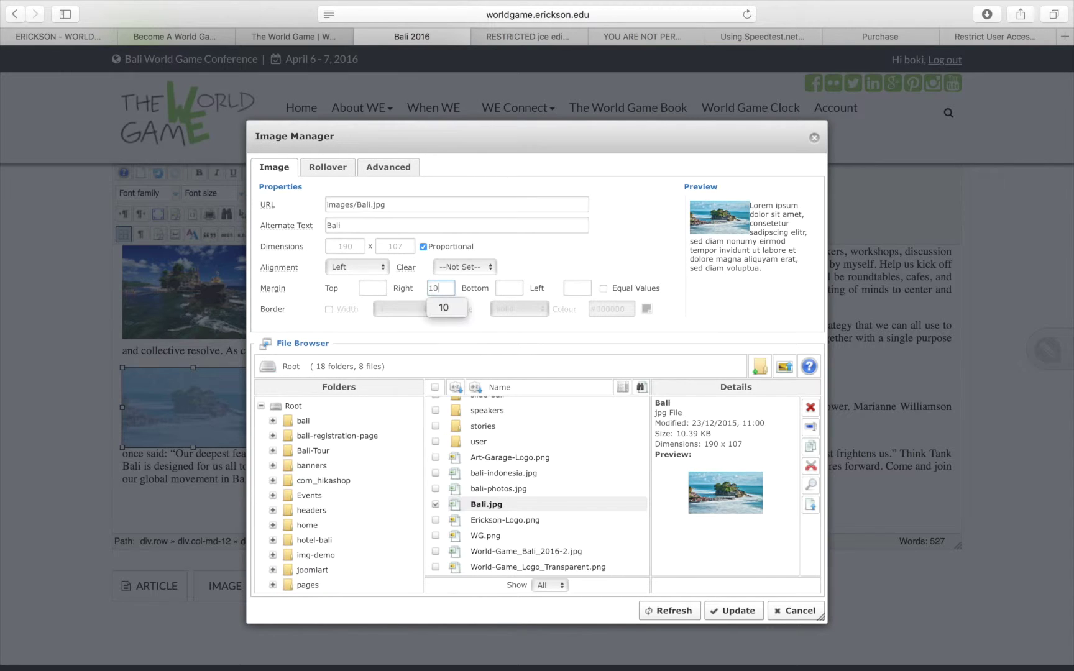
pyautogui.click(569, 271)
pyautogui.click(722, 611)
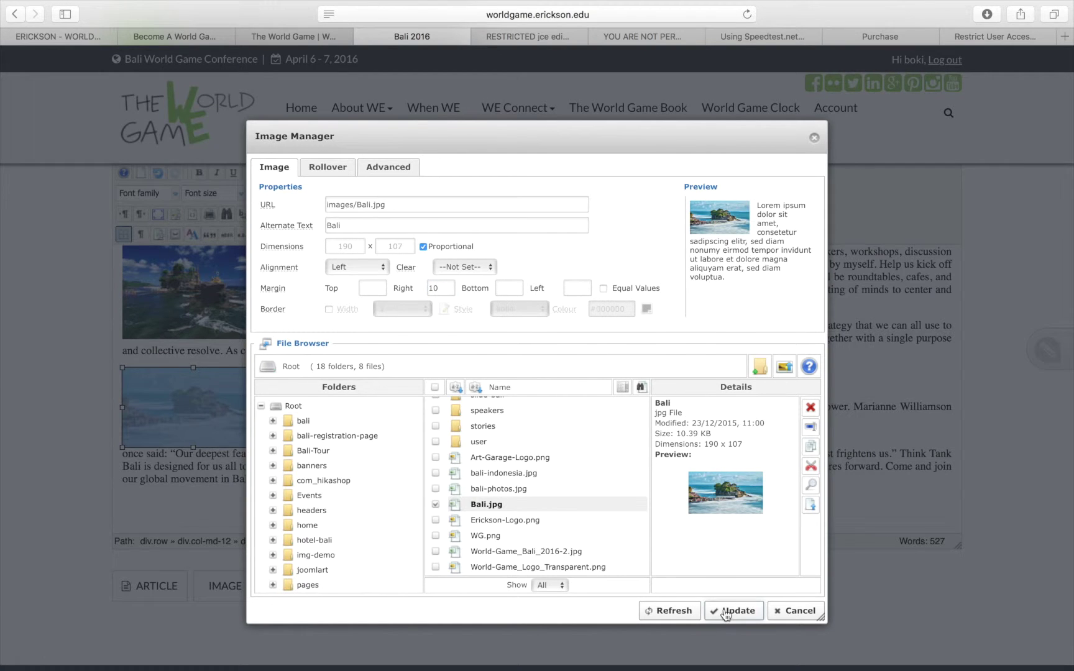
# Step: Enable a border on the bali-indonesia.jpg temple picture with width 2 and ridge style
pyautogui.scroll(4, 443, 411)
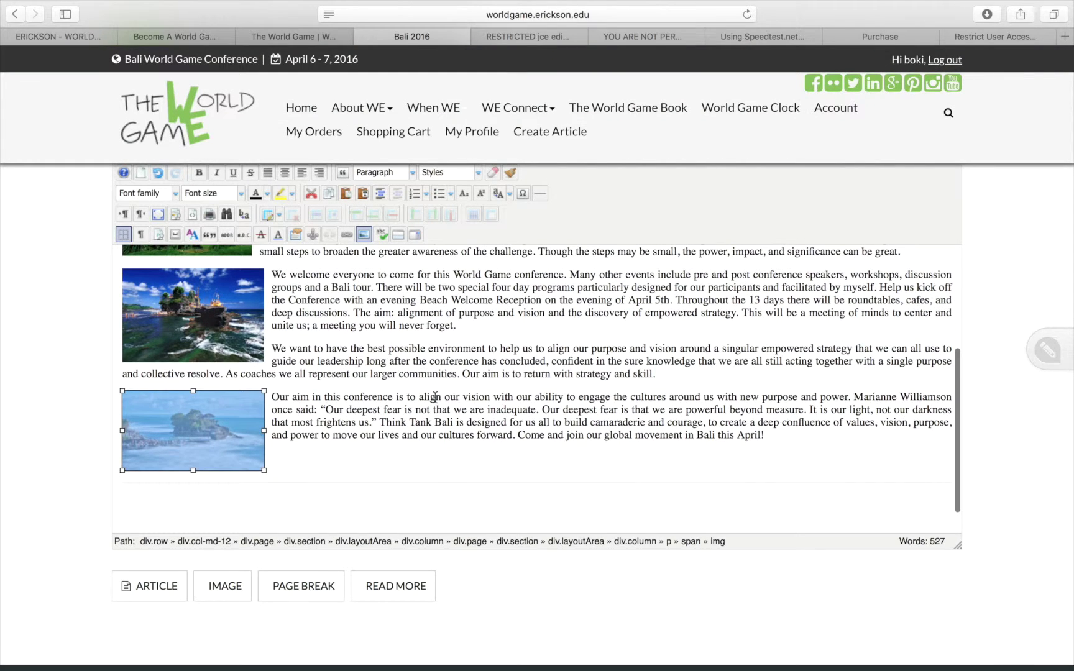
pyautogui.scroll(3, 435, 396)
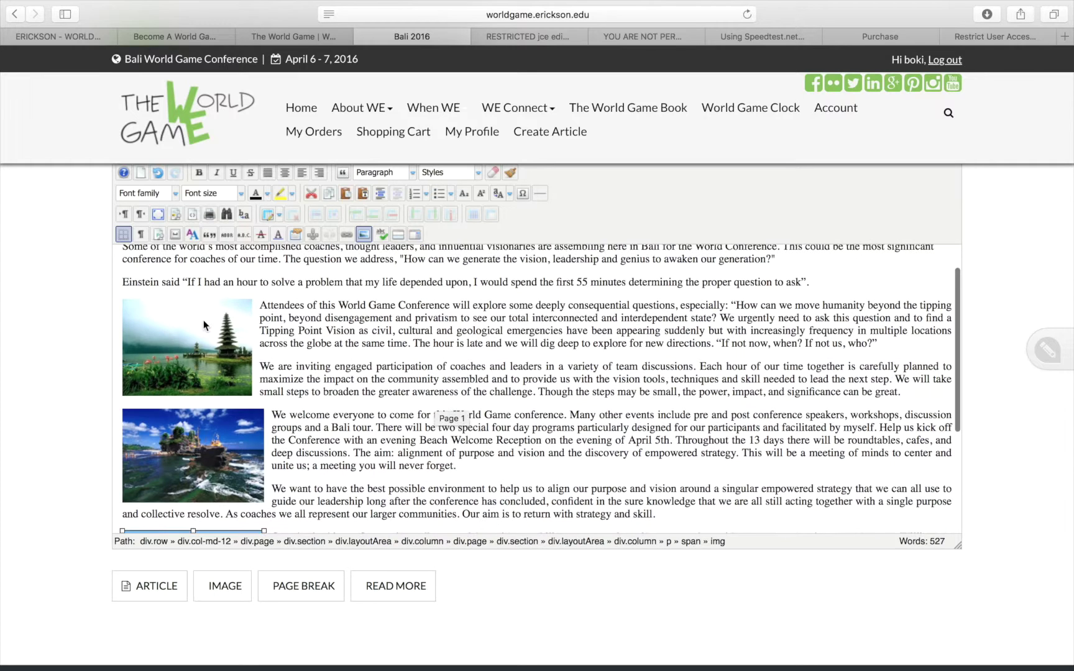
pyautogui.click(205, 324)
pyautogui.click(363, 236)
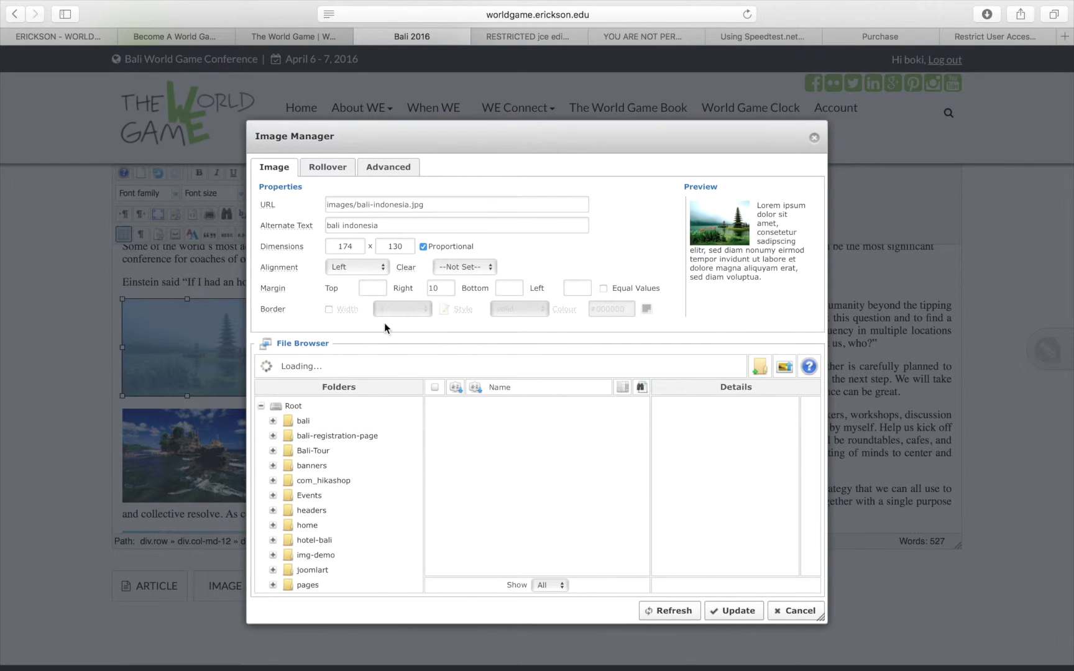
pyautogui.click(328, 309)
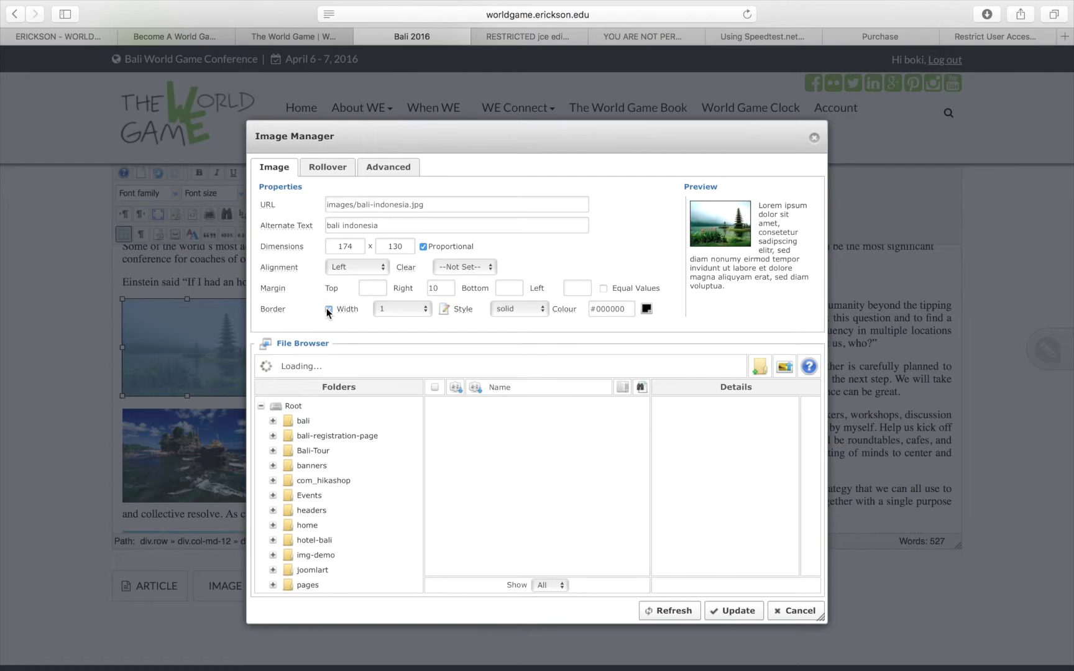
pyautogui.click(424, 309)
pyautogui.click(423, 322)
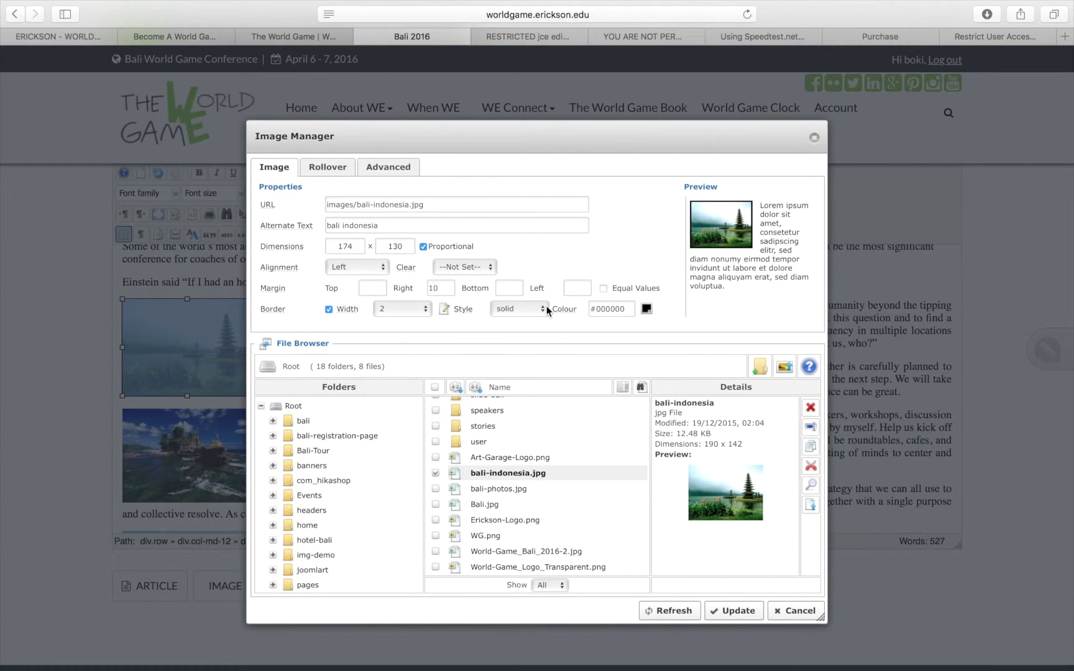
pyautogui.click(541, 309)
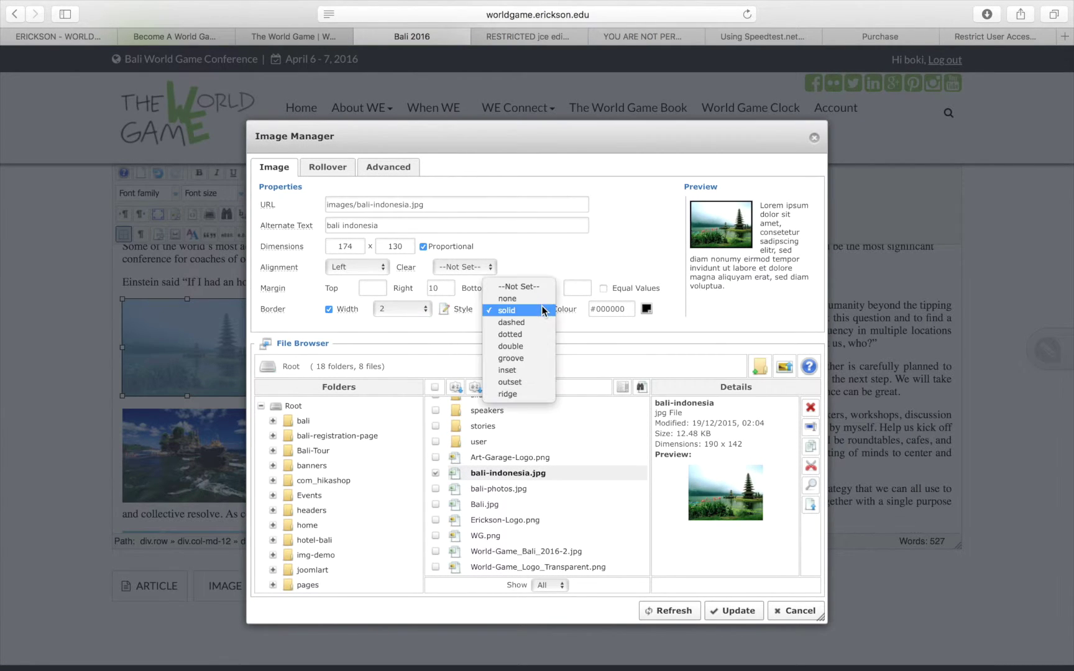
pyautogui.click(526, 392)
# Step: Set the temple picture's border colour to #cccccc and update the picture
pyautogui.click(629, 309)
pyautogui.scroll(-10, 629, 309)
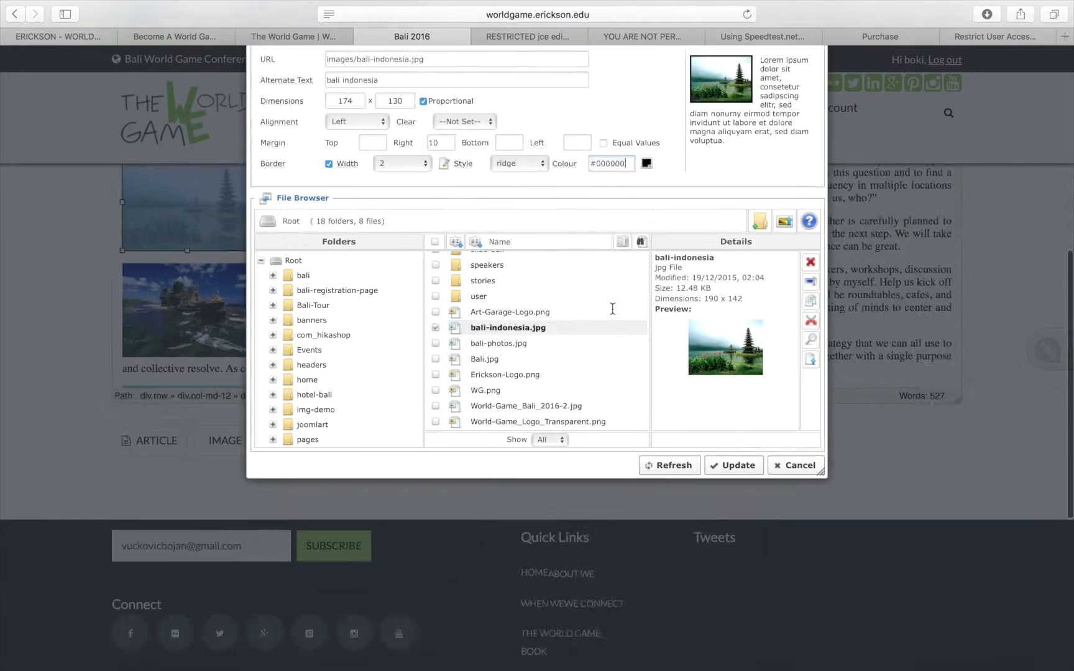
pyautogui.scroll(7, 607, 297)
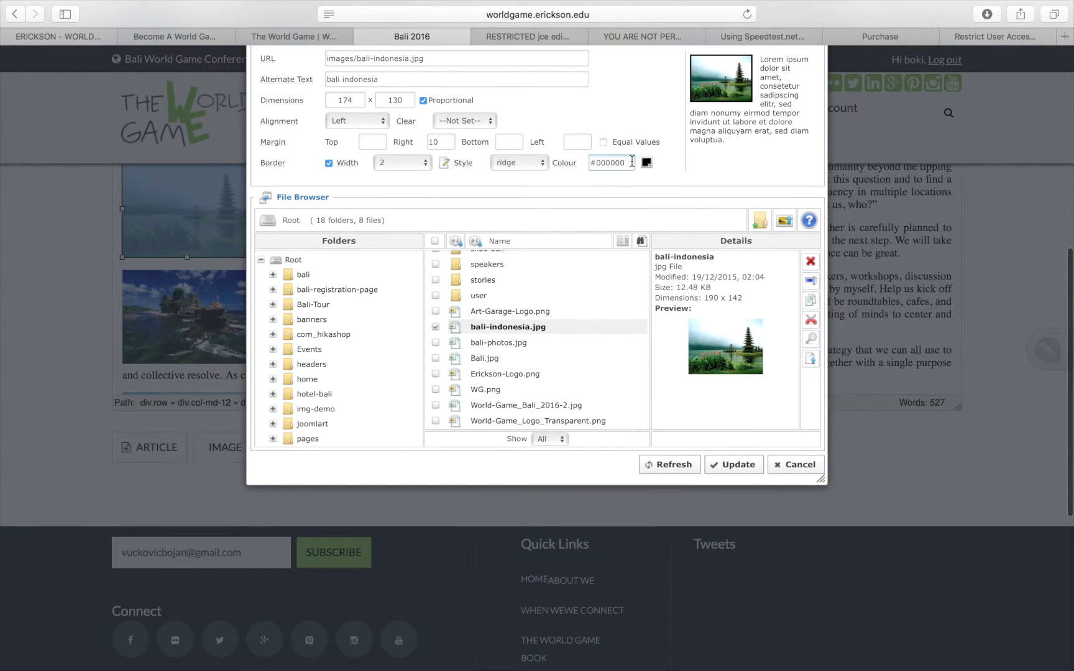
pyautogui.moveTo(627, 163); pyautogui.dragTo(601, 162)
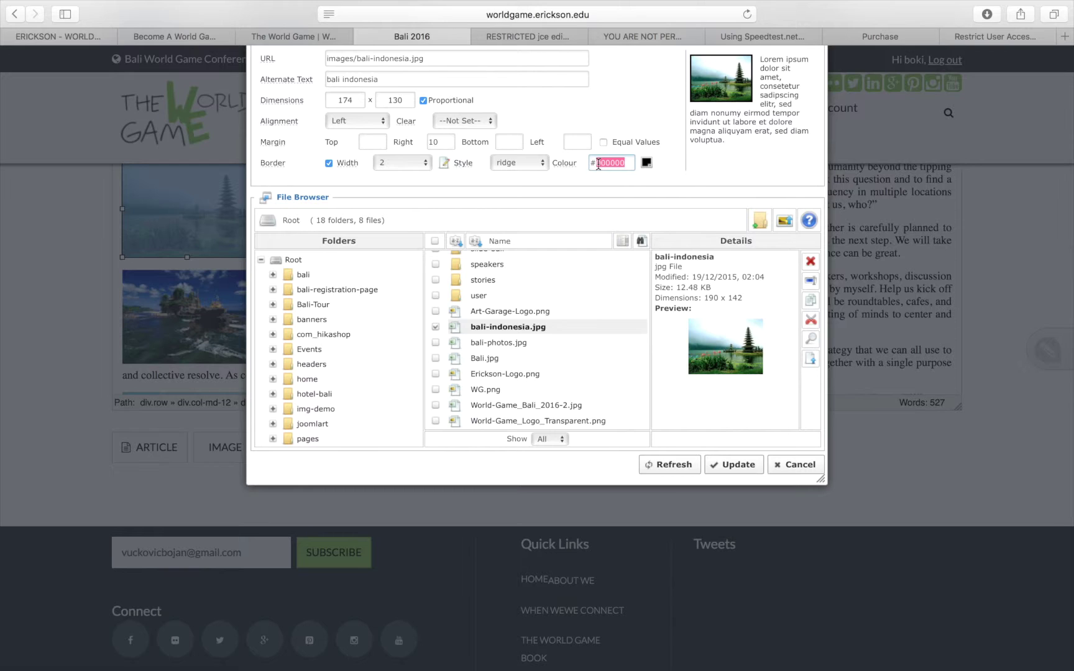
pyautogui.write('ccc')
pyautogui.click(745, 467)
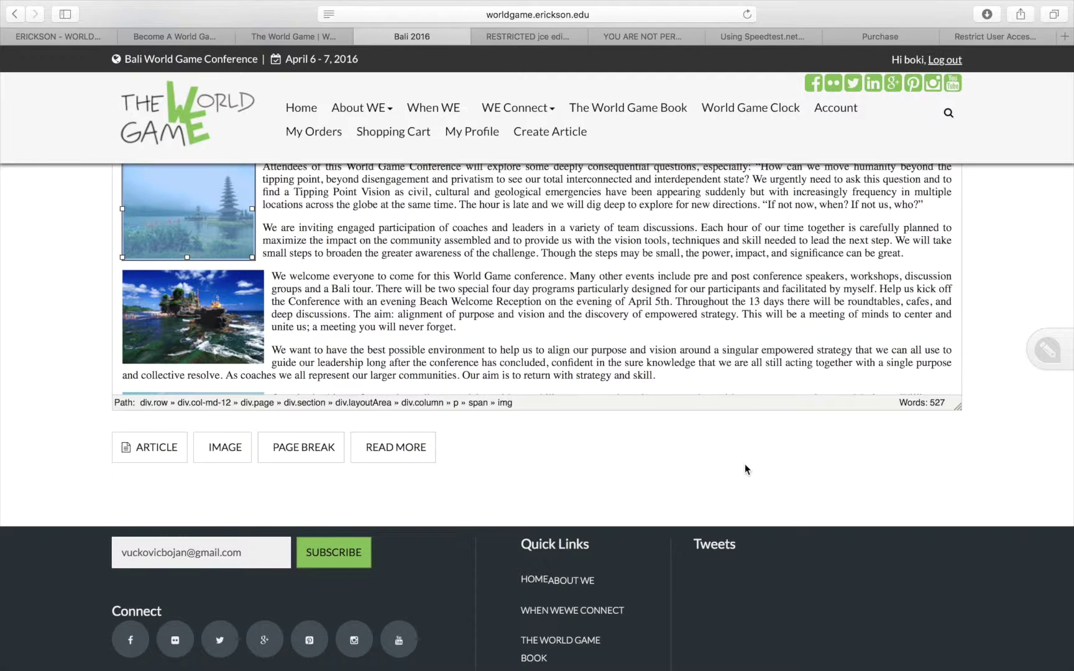
# Step: Check the temple picture's height in its image properties and close them without changing anything
pyautogui.scroll(2, 357, 320)
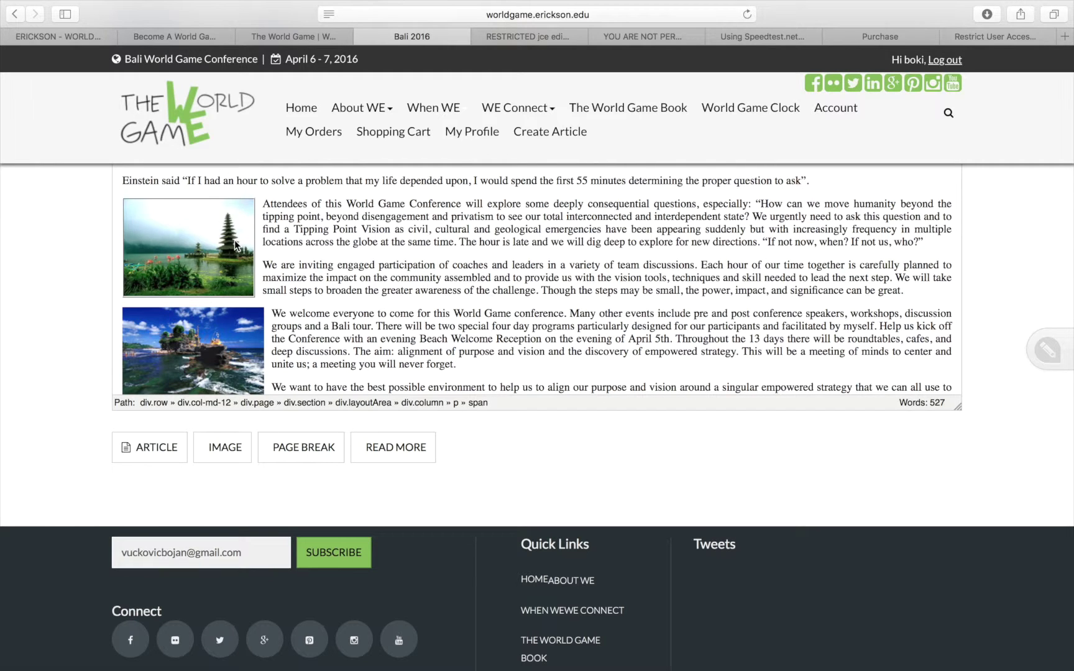
pyautogui.scroll(4, 475, 217)
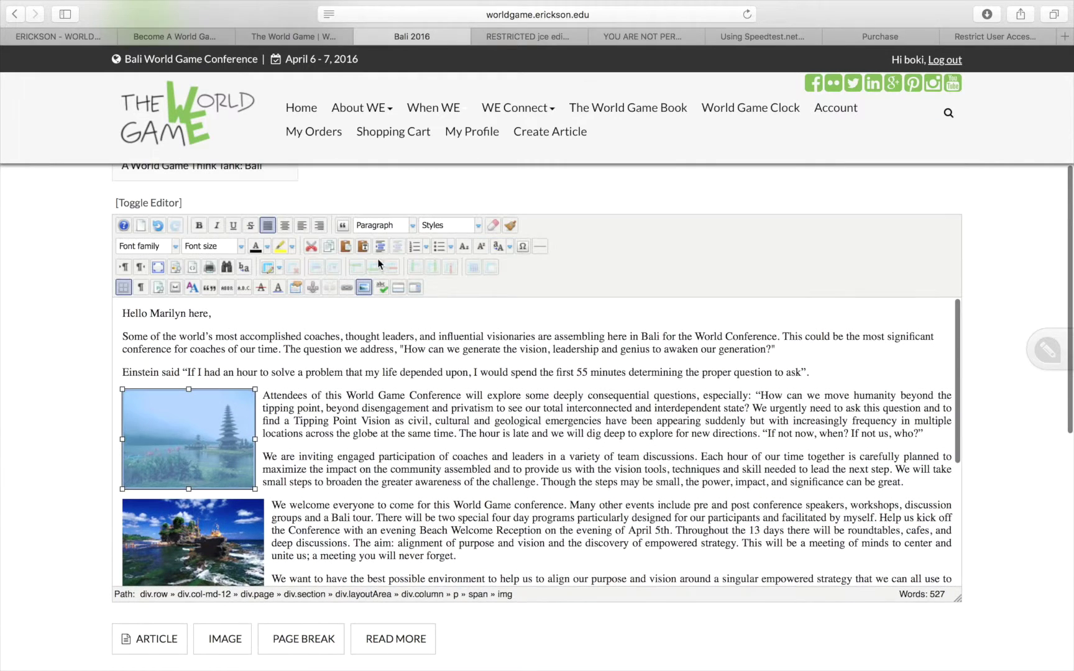
pyautogui.click(366, 285)
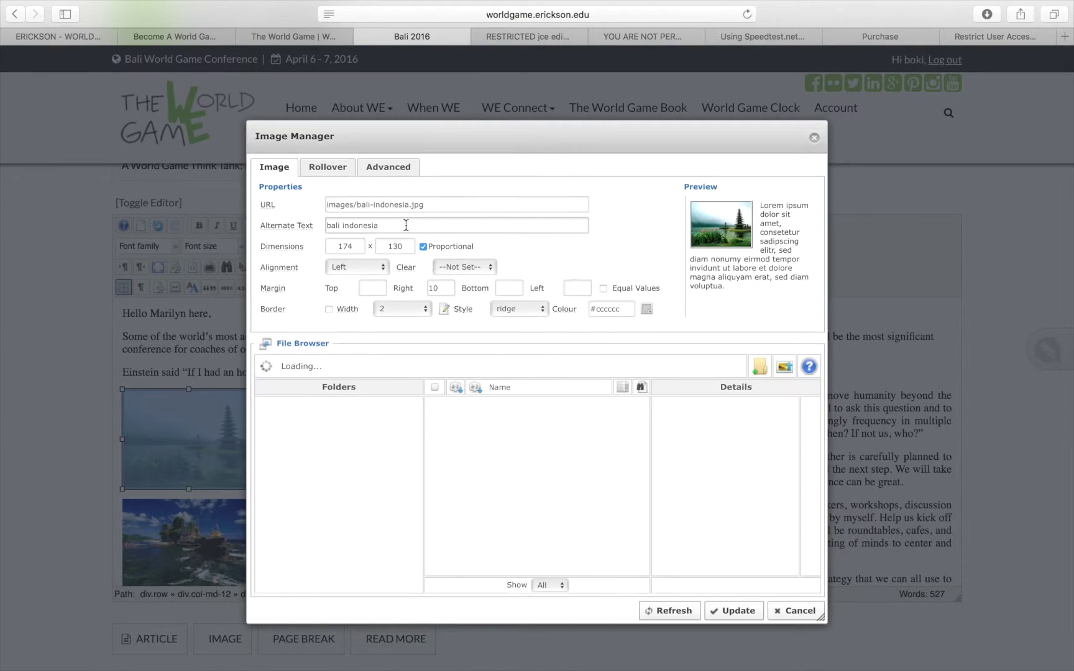
pyautogui.click(409, 245)
pyautogui.moveTo(410, 245); pyautogui.dragTo(380, 242)
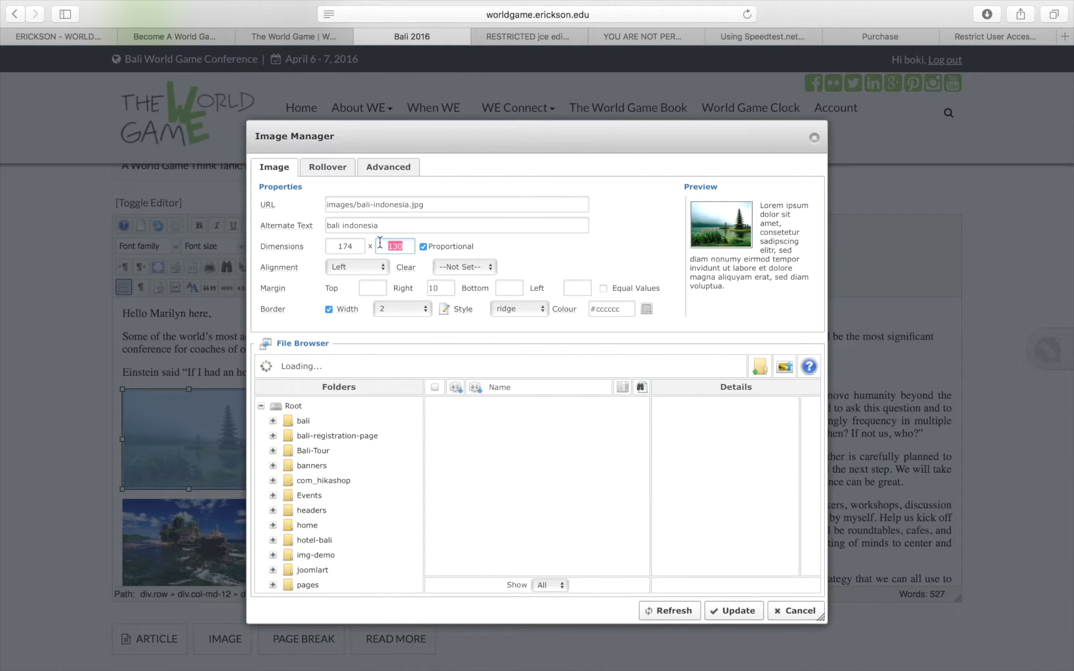
pyautogui.click(794, 612)
# Step: Set the height of the bali-photos.jpg picture to 130, keeping its proportions
pyautogui.scroll(-5, 341, 323)
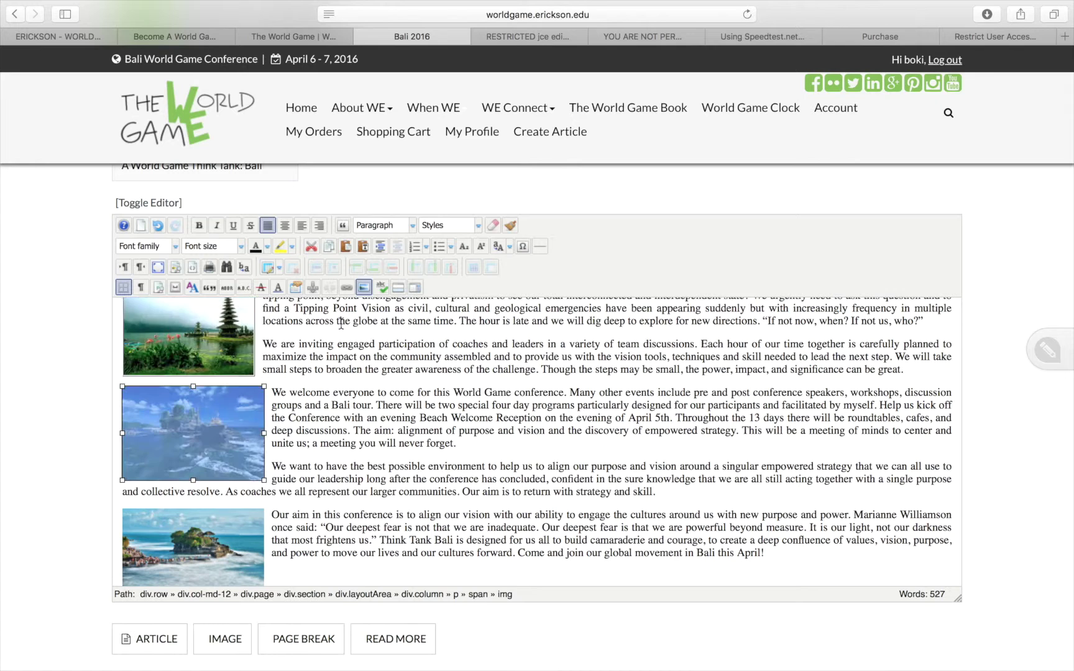
pyautogui.click(364, 288)
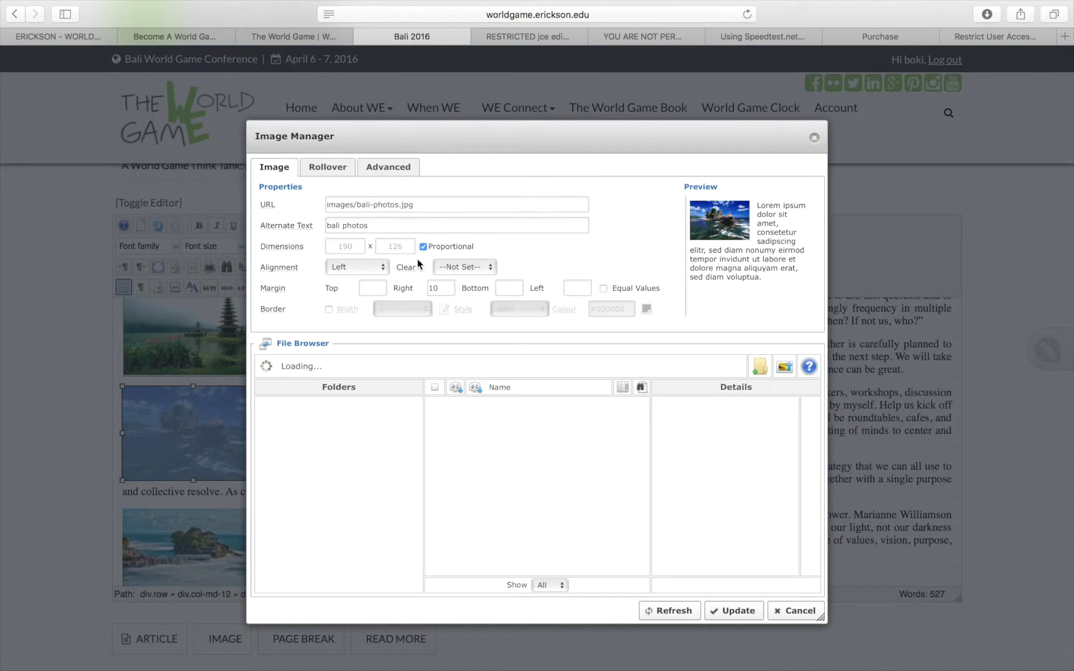
pyautogui.click(382, 244)
pyautogui.click(529, 244)
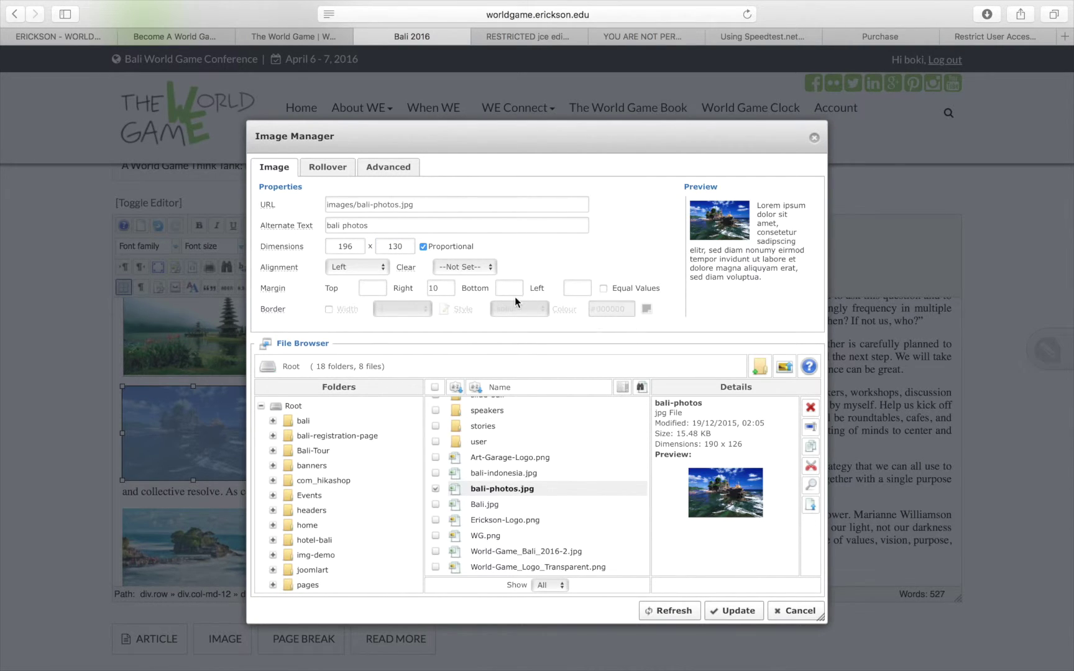
# Step: Enable a border on the bali-photos.jpg picture with width 2 and ridge style
pyautogui.click(328, 309)
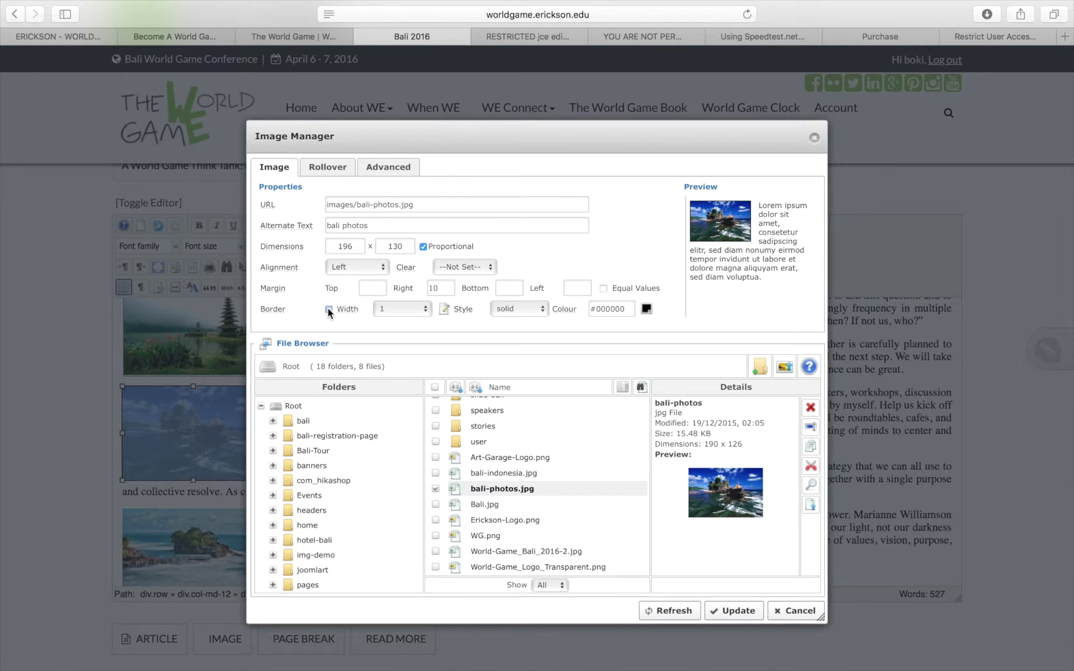
pyautogui.click(425, 308)
pyautogui.click(424, 322)
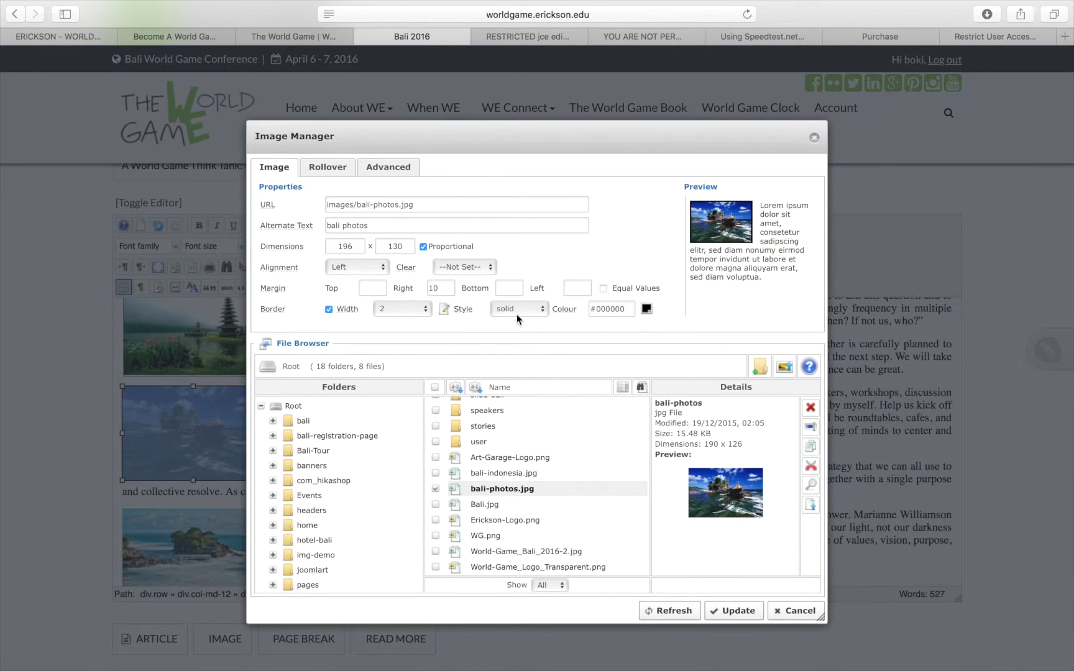
pyautogui.click(521, 311)
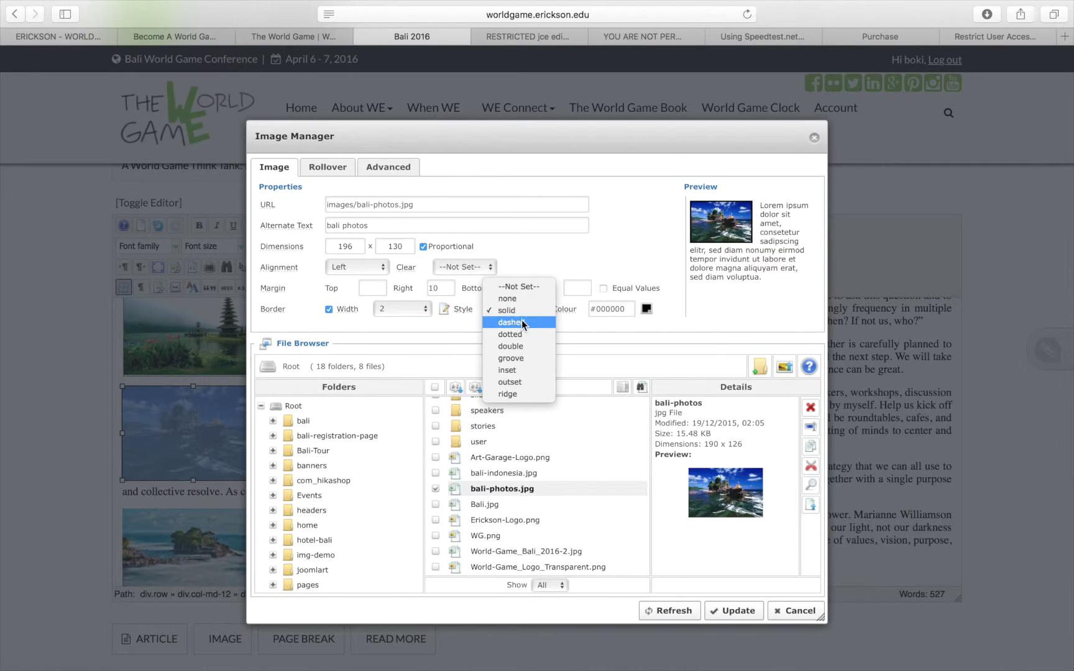
pyautogui.click(518, 394)
# Step: Set the bali-photos.jpg picture's border colour to #ccc and update the picture
pyautogui.scroll(-5, 596, 279)
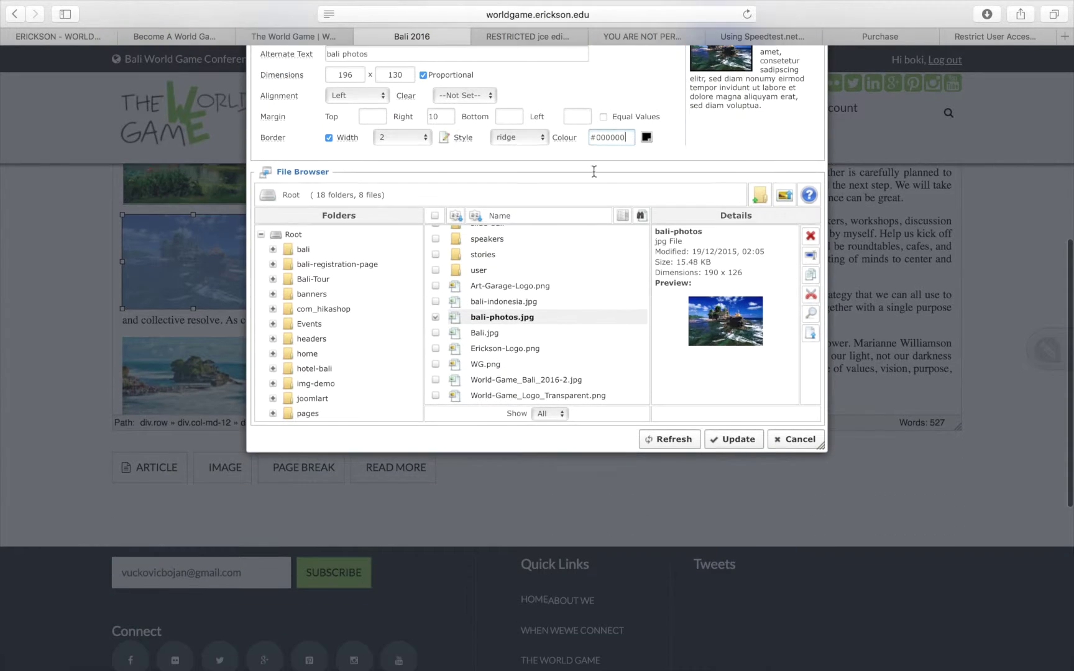
pyautogui.doubleClick(594, 140)
pyautogui.write('ccc')
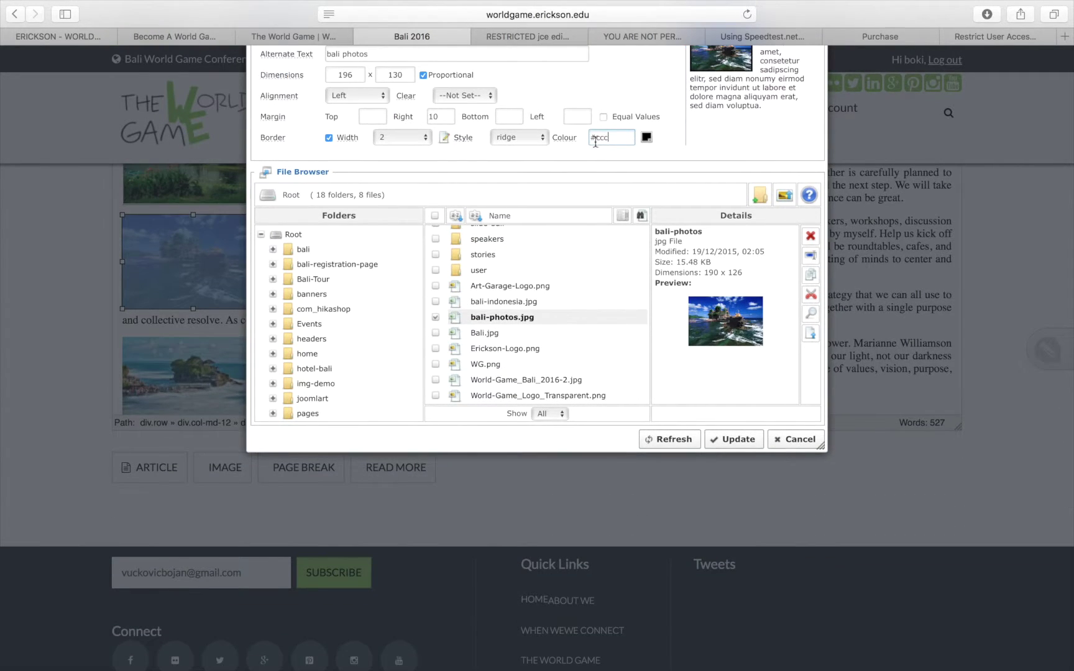
pyautogui.click(727, 438)
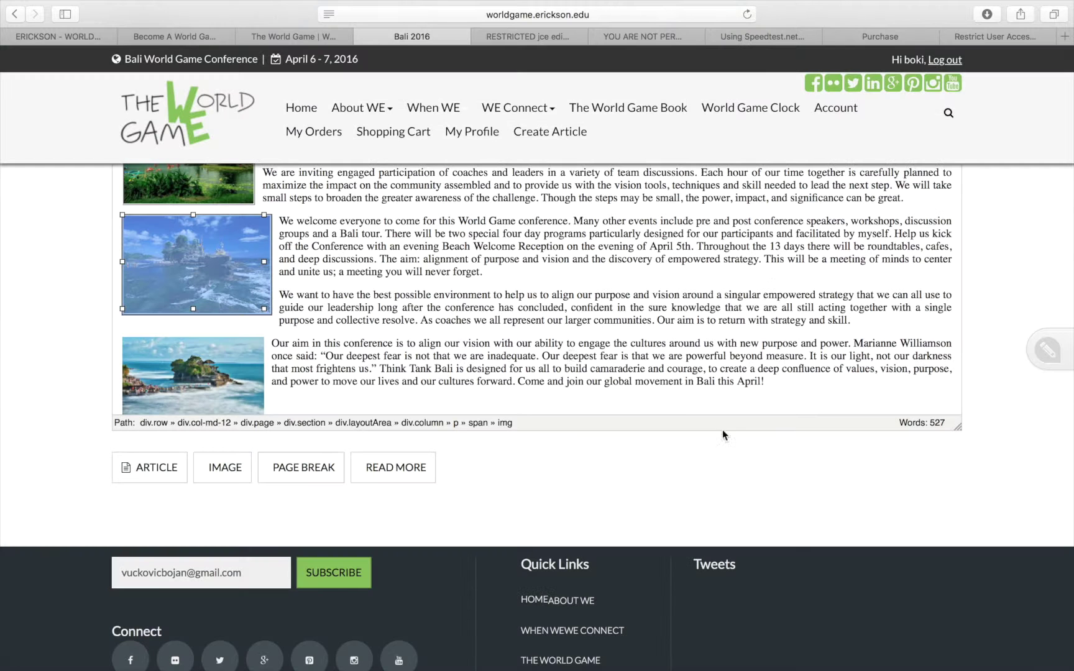
pyautogui.click(400, 289)
# Step: Check the width of the bali-indonesia.jpg temple picture in its image properties and close them without changing anything
pyautogui.scroll(2, 411, 290)
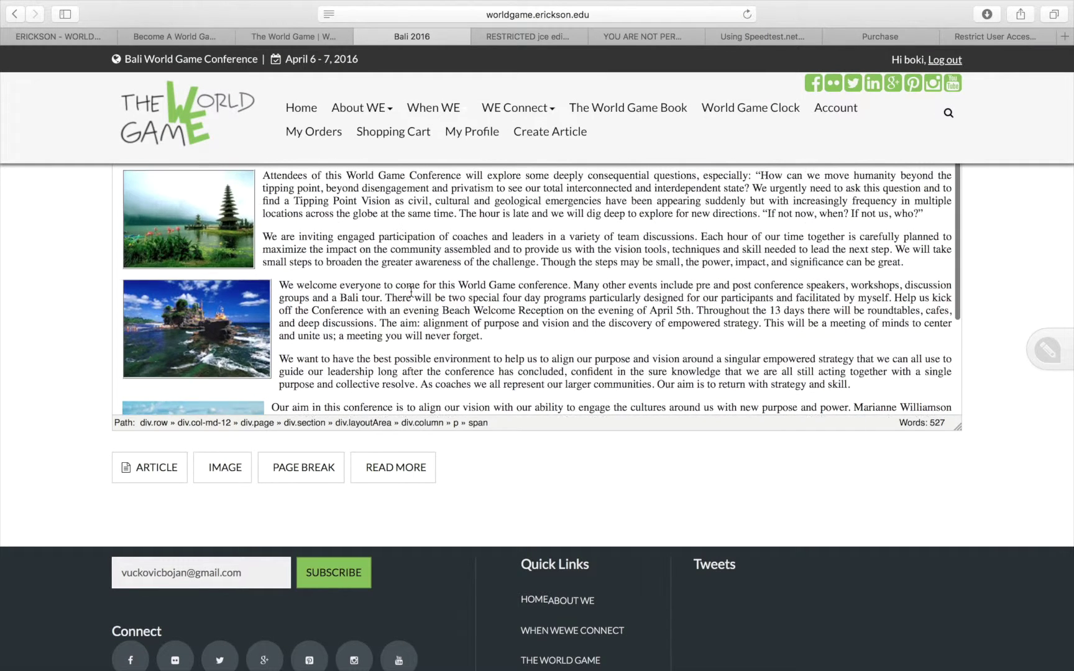
pyautogui.click(193, 202)
pyautogui.scroll(3, 482, 213)
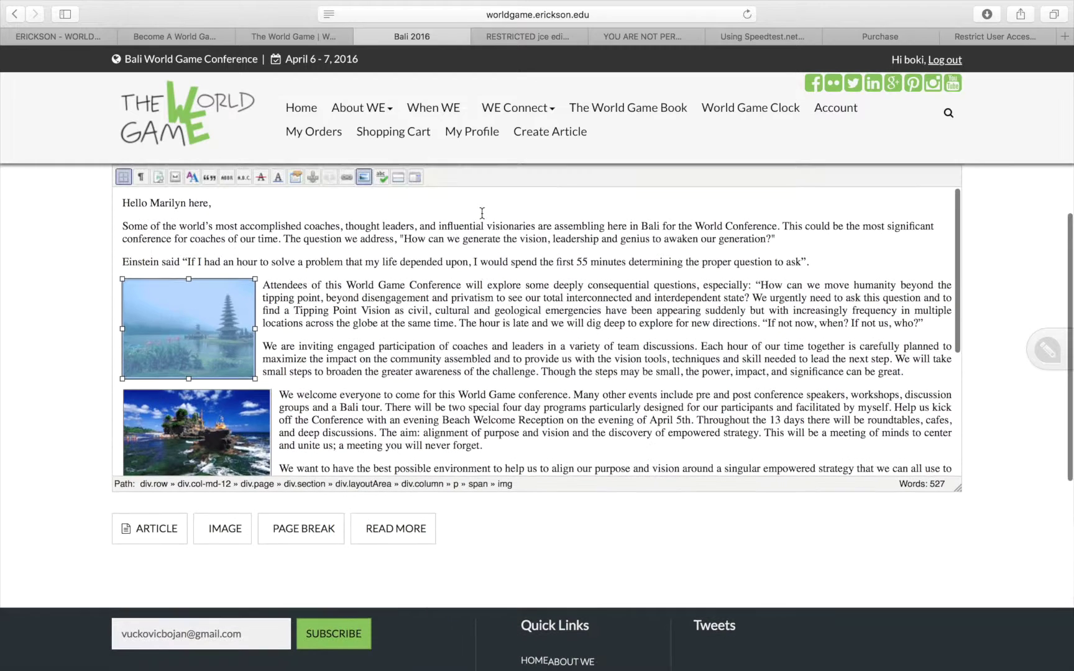
pyautogui.click(361, 177)
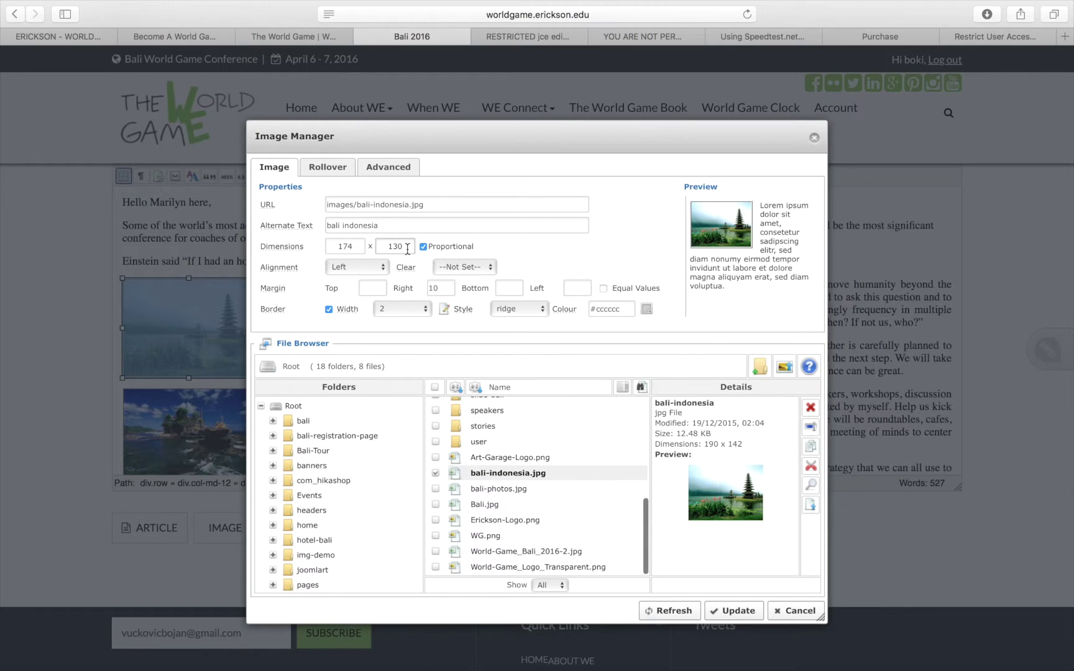
pyautogui.click(358, 246)
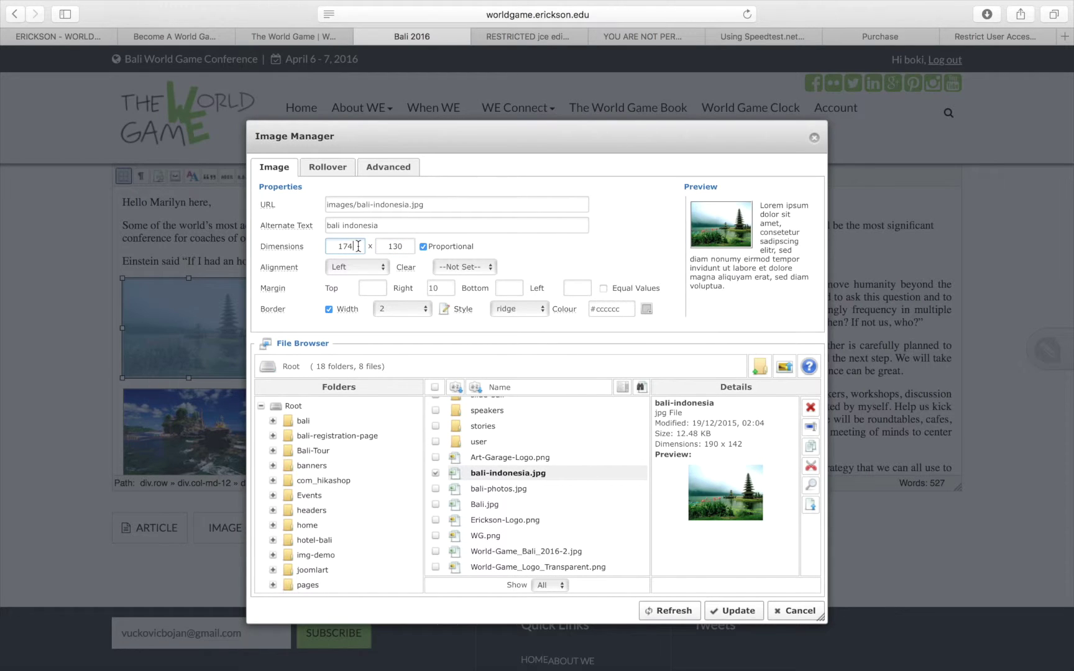
pyautogui.click(794, 611)
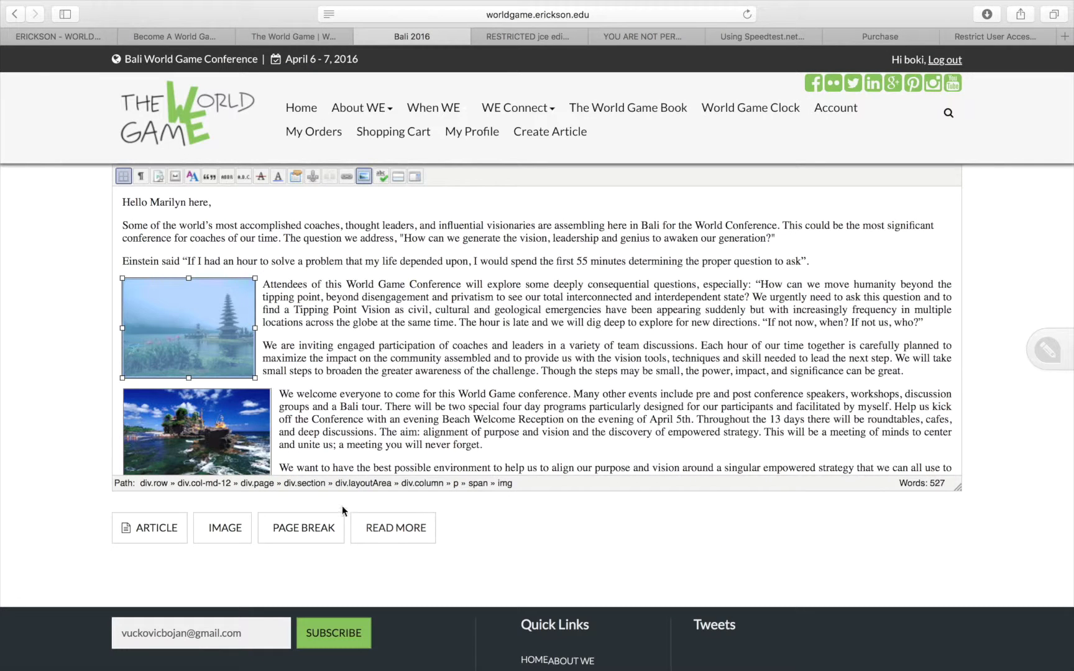
# Step: Set the width of the bali-photos.jpg picture to 174, keeping its proportions, and update the picture
pyautogui.click(257, 420)
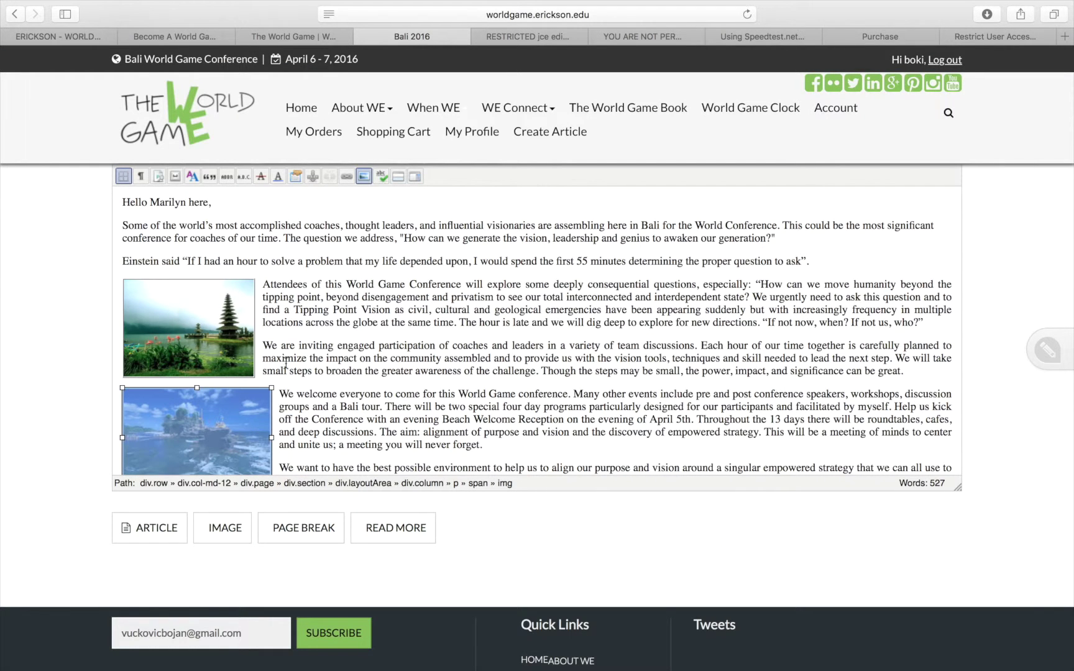
pyautogui.click(362, 177)
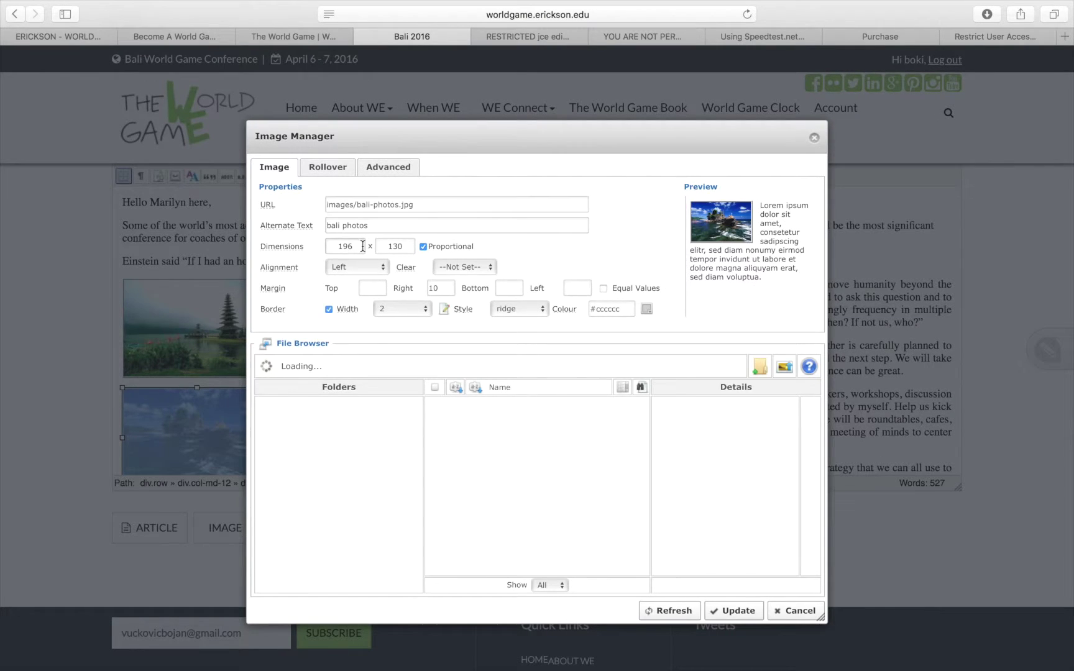
pyautogui.scroll(-10, 363, 246)
pyautogui.scroll(5, 435, 217)
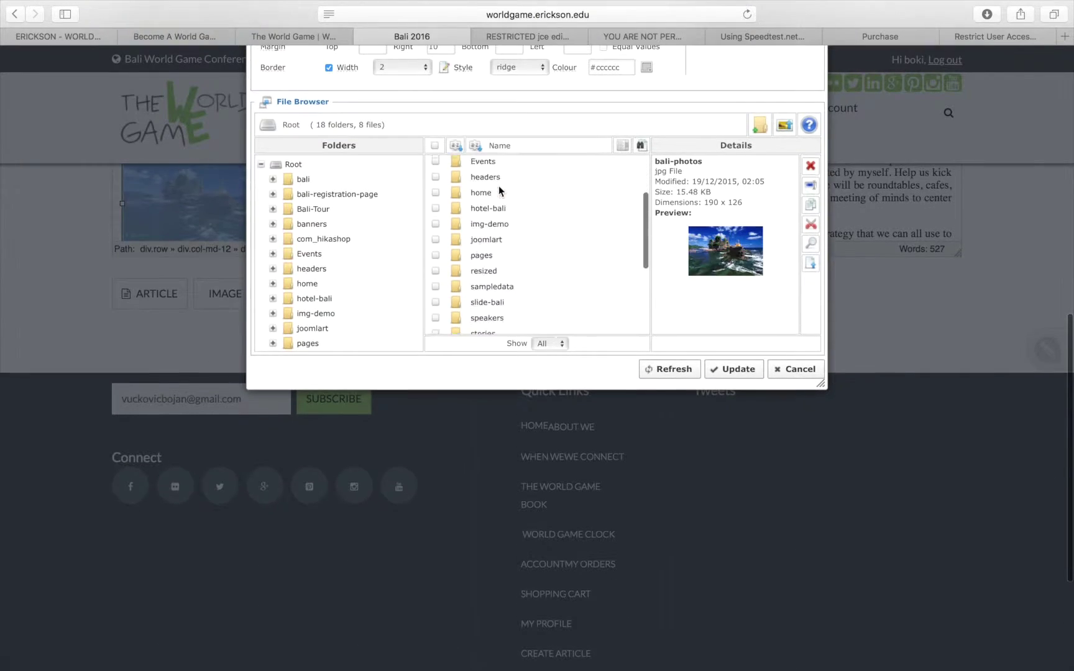
pyautogui.scroll(-3, 498, 185)
pyautogui.scroll(2, 456, 84)
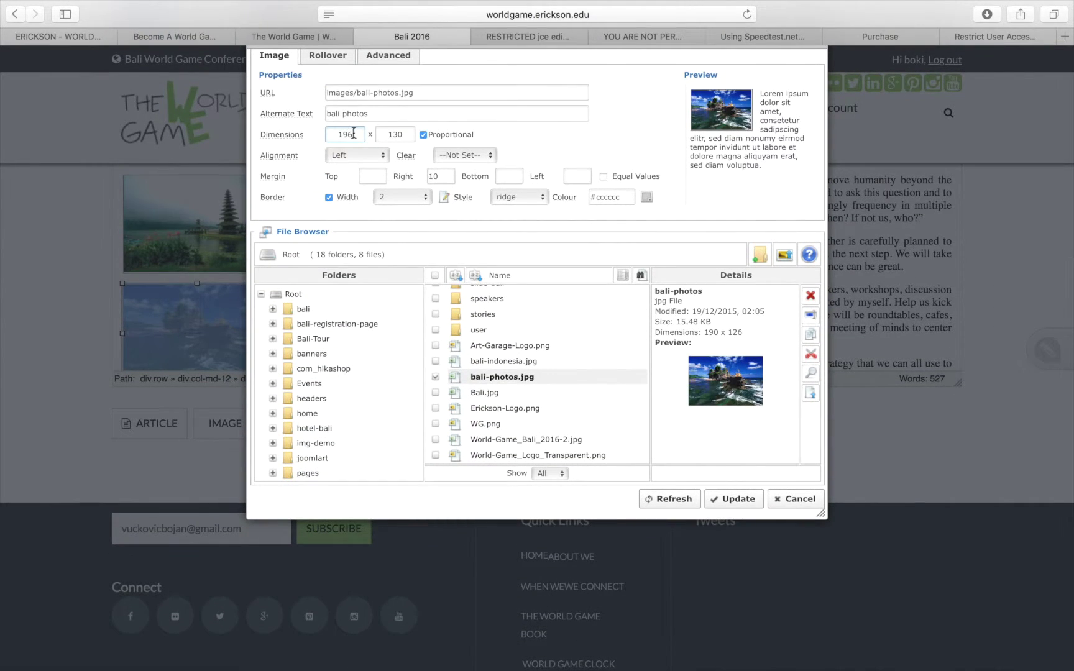
pyautogui.write('74')
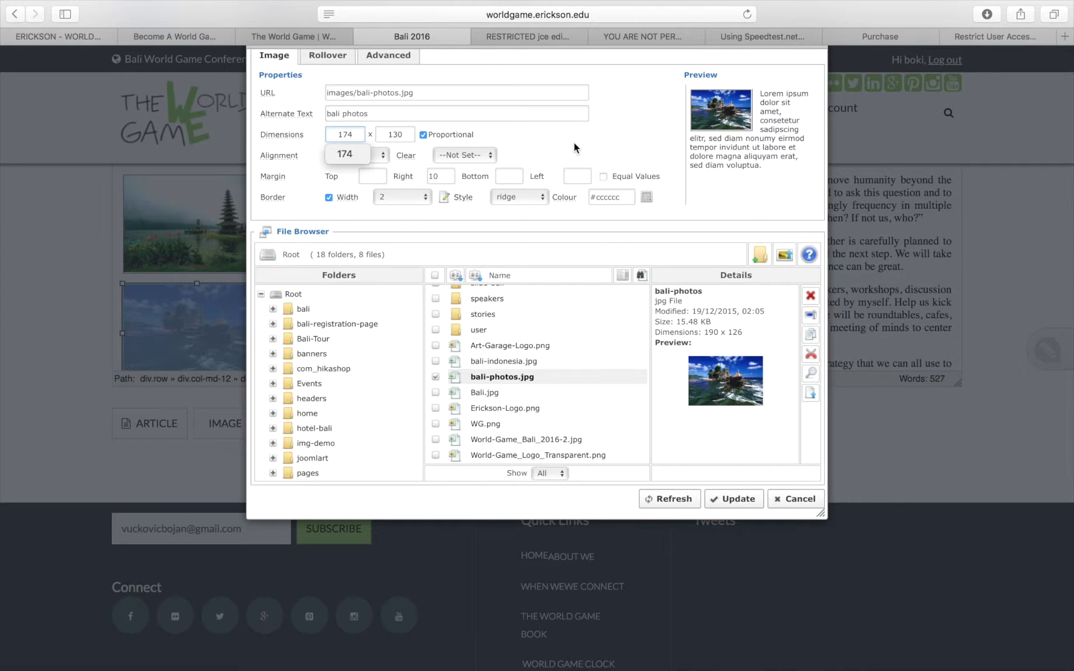
pyautogui.press('Tab')
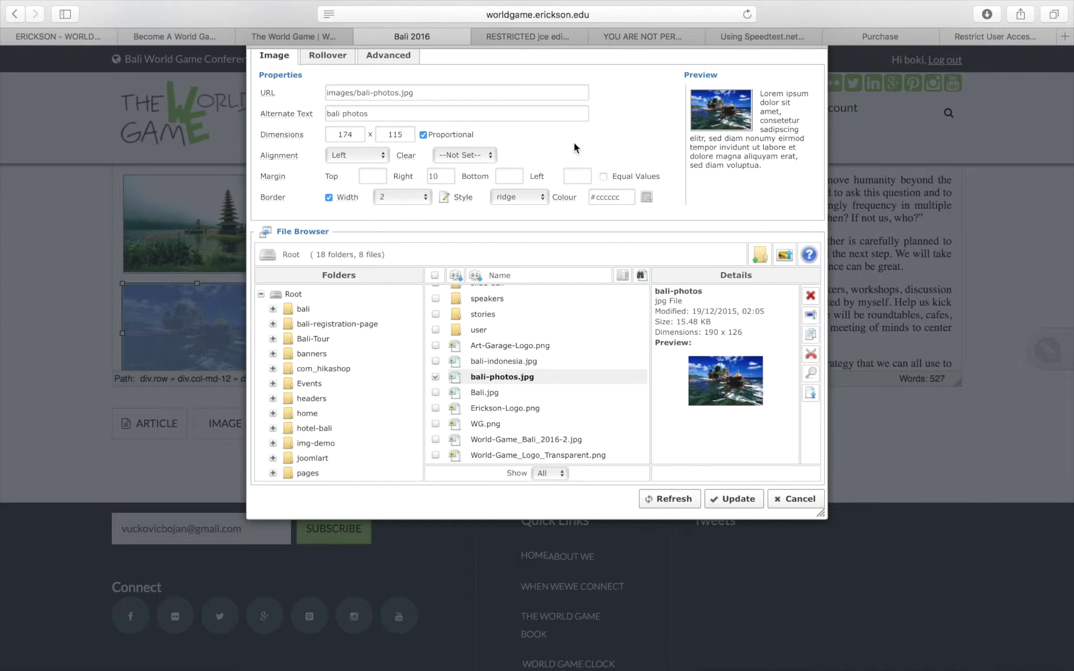
pyautogui.click(745, 498)
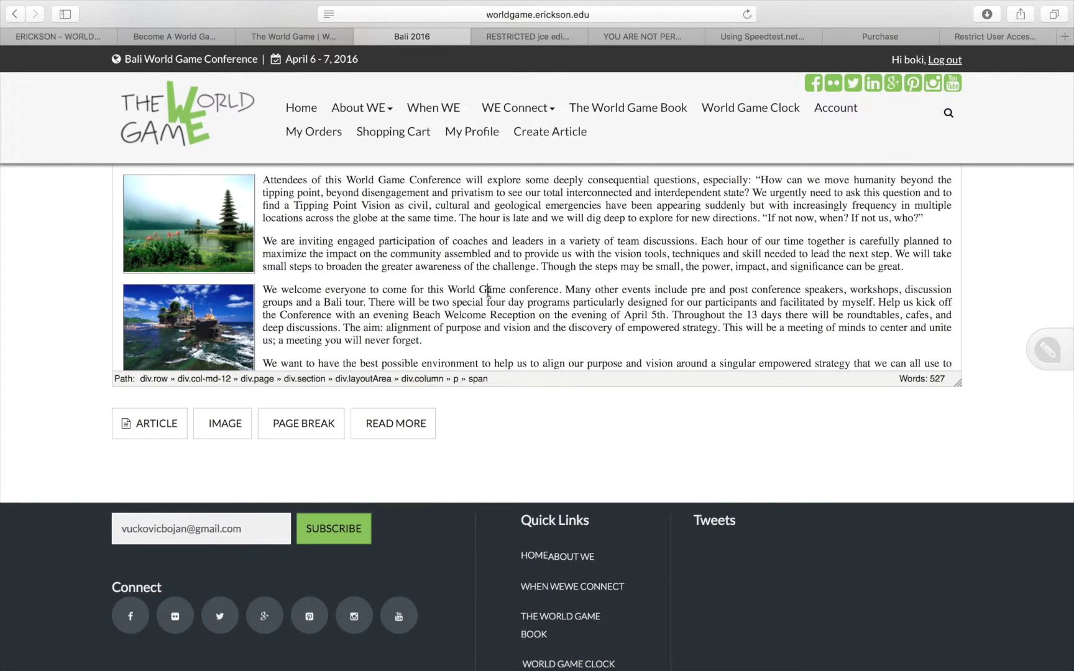
# Step: Set the width of the Bali.jpg picture beside the last paragraph to 174, keeping its proportions
pyautogui.scroll(-5, 488, 291)
pyautogui.click(225, 296)
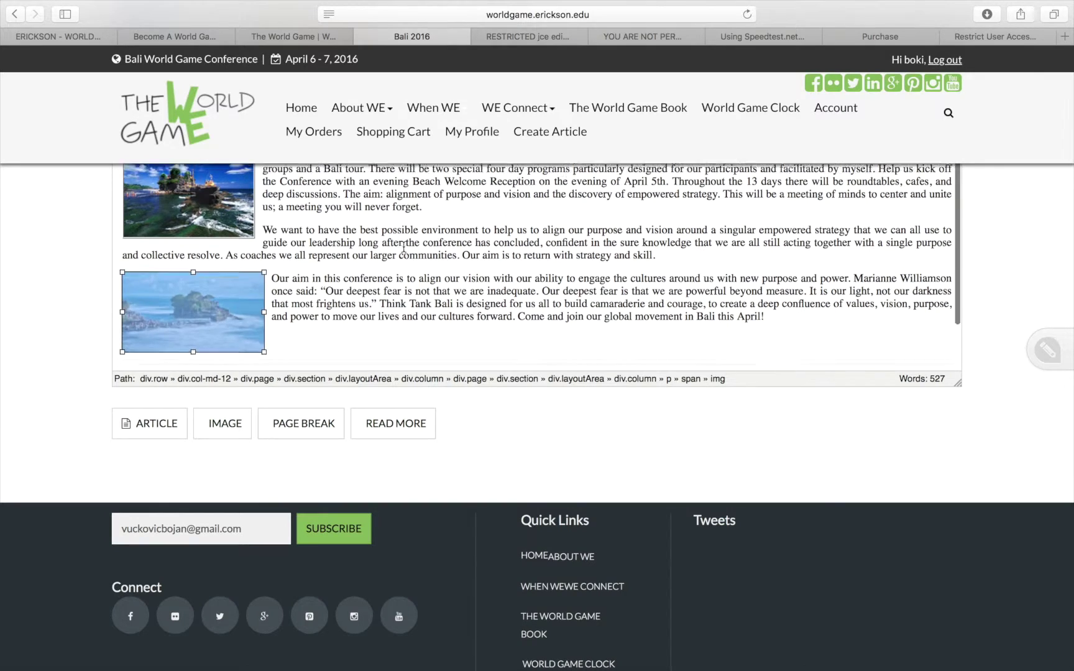
pyautogui.scroll(5, 404, 249)
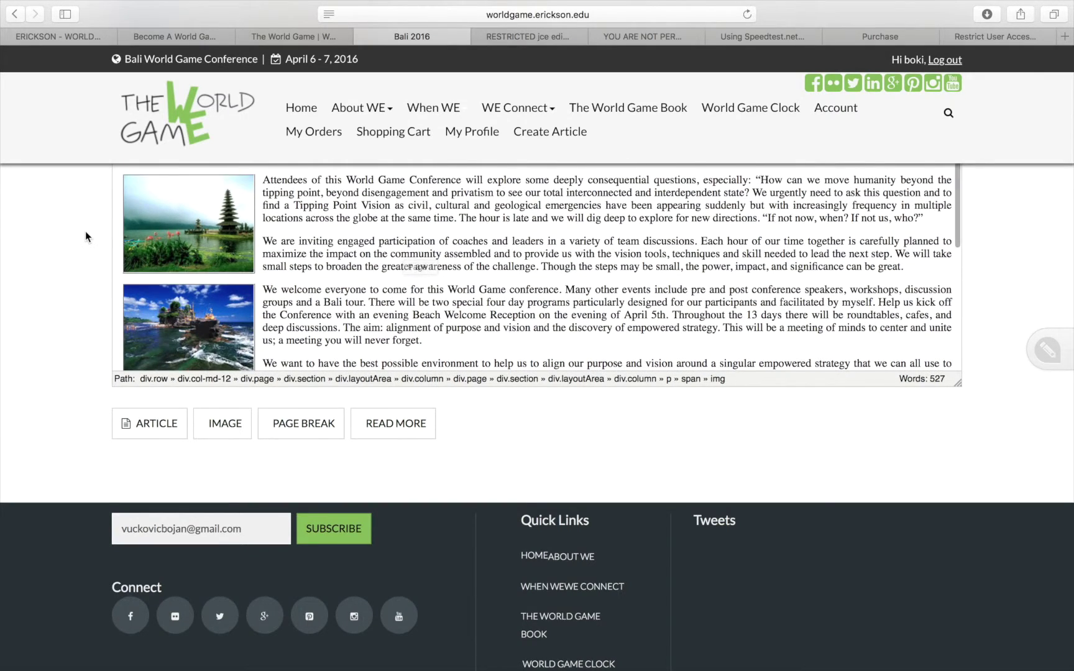
pyautogui.scroll(5, 84, 232)
pyautogui.click(365, 282)
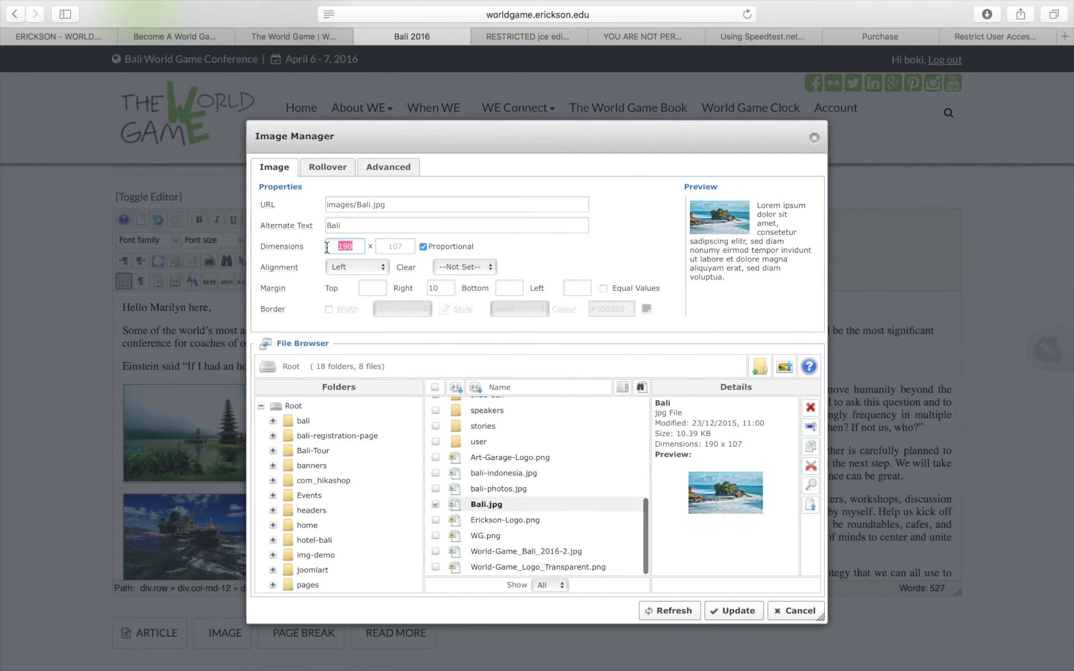
pyautogui.press('BackSpace')
pyautogui.press('BackSpace')
pyautogui.press('BackSpace')
pyautogui.write('174')
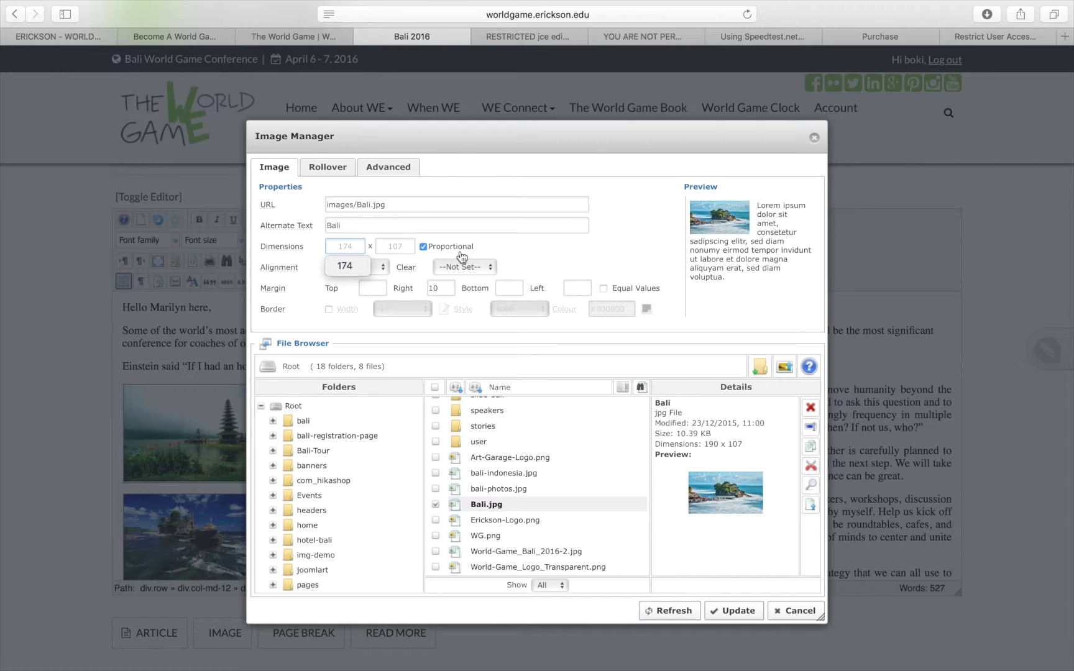
pyautogui.click(533, 254)
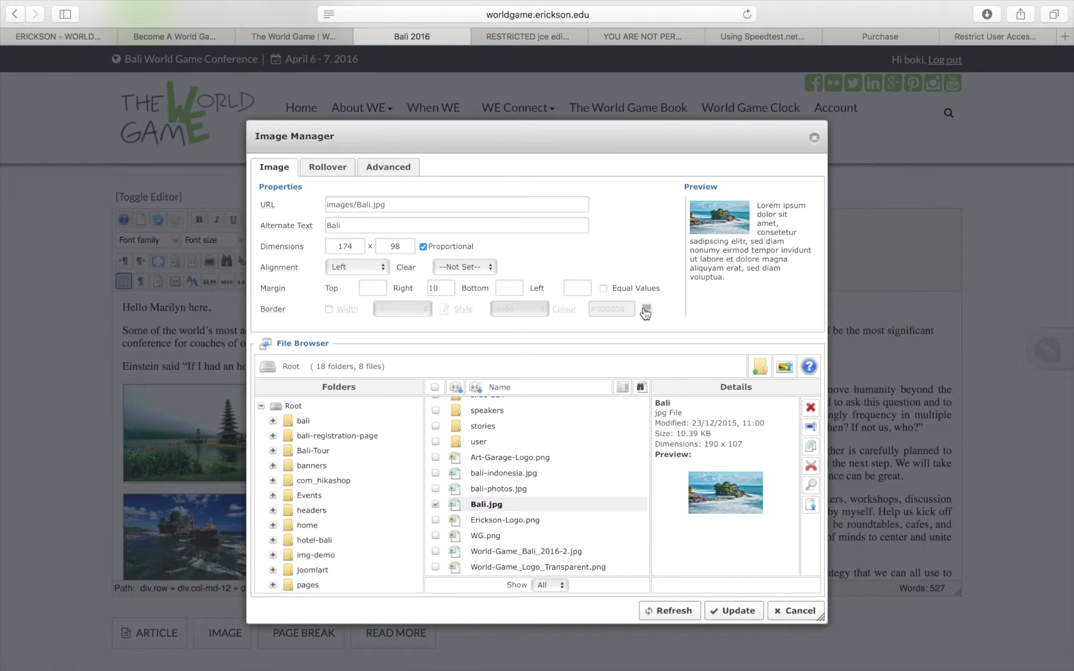
# Step: Enable a border on the Bali.jpg picture with width 2 and ridge style
pyautogui.click(328, 308)
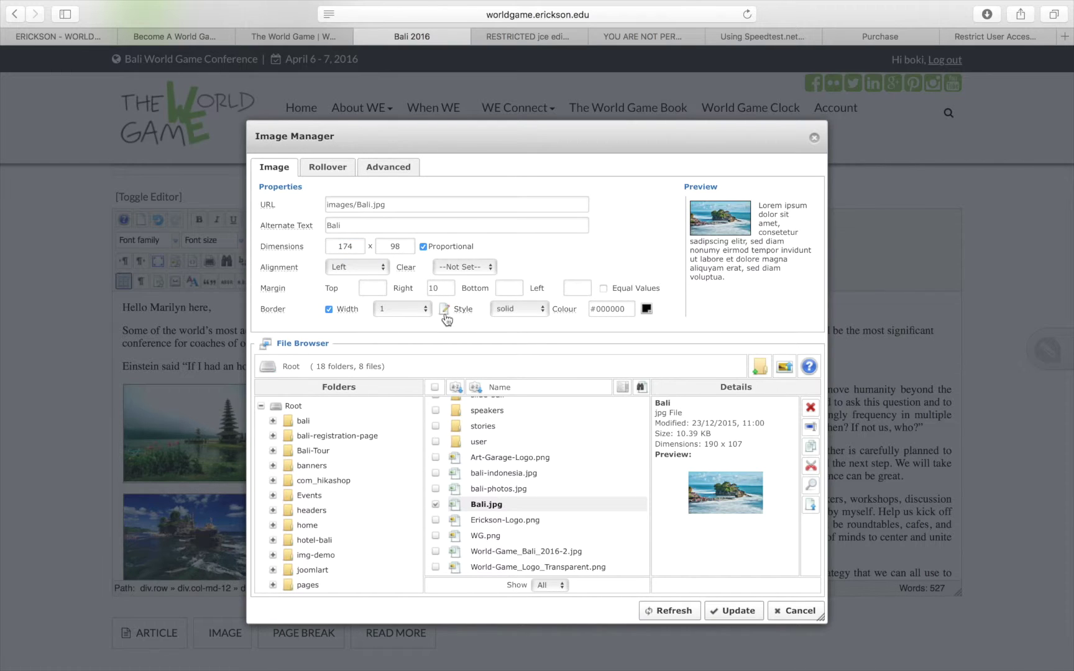
pyautogui.click(425, 308)
pyautogui.click(422, 320)
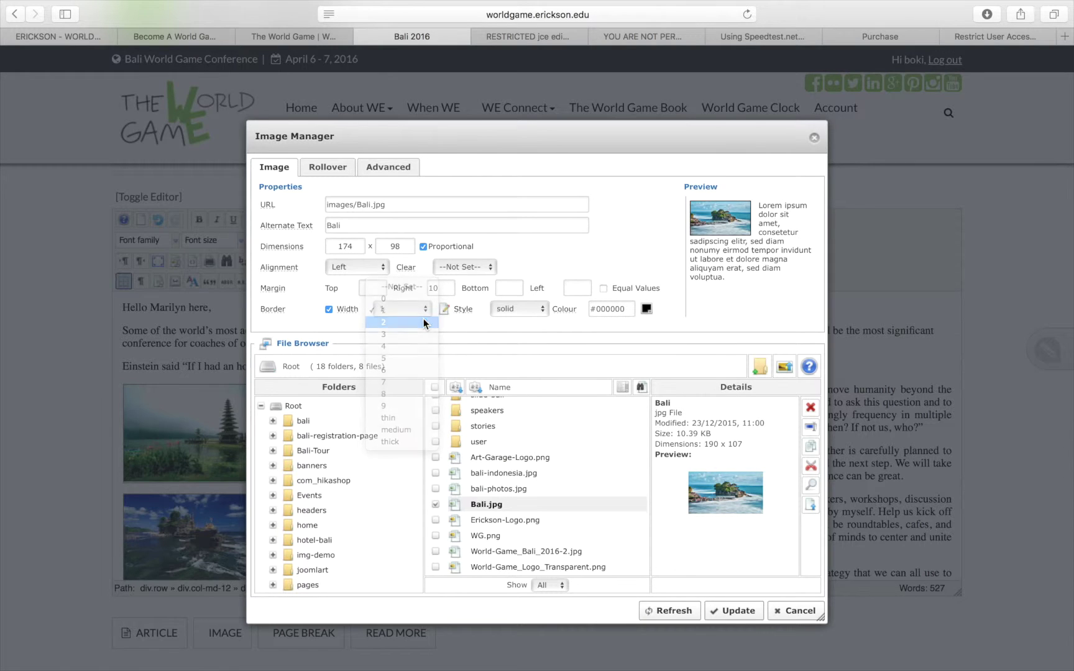
pyautogui.click(542, 310)
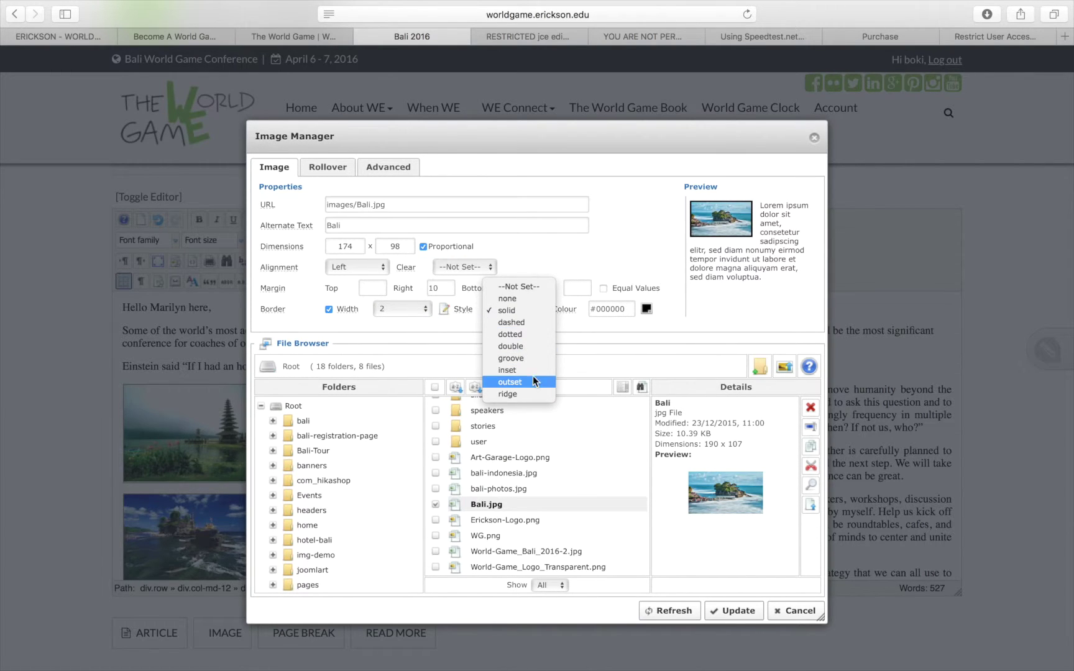
pyautogui.click(524, 393)
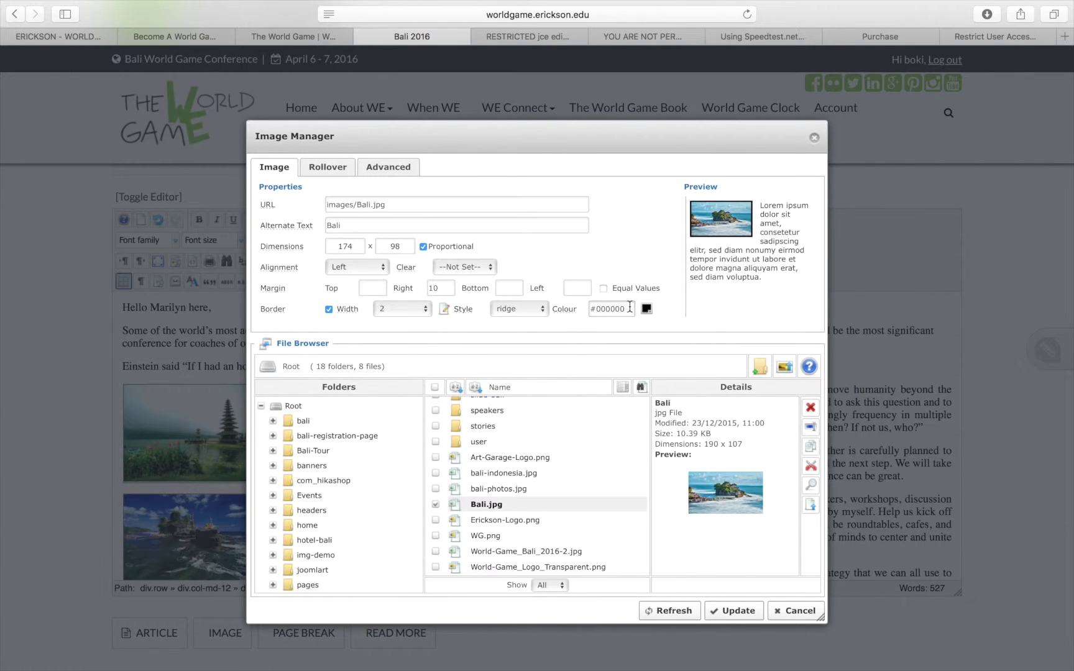
# Step: Set the Bali.jpg picture's border colour to #cccccc and update the picture
pyautogui.click(629, 306)
pyautogui.scroll(-5, 615, 248)
pyautogui.tripleClick(594, 119)
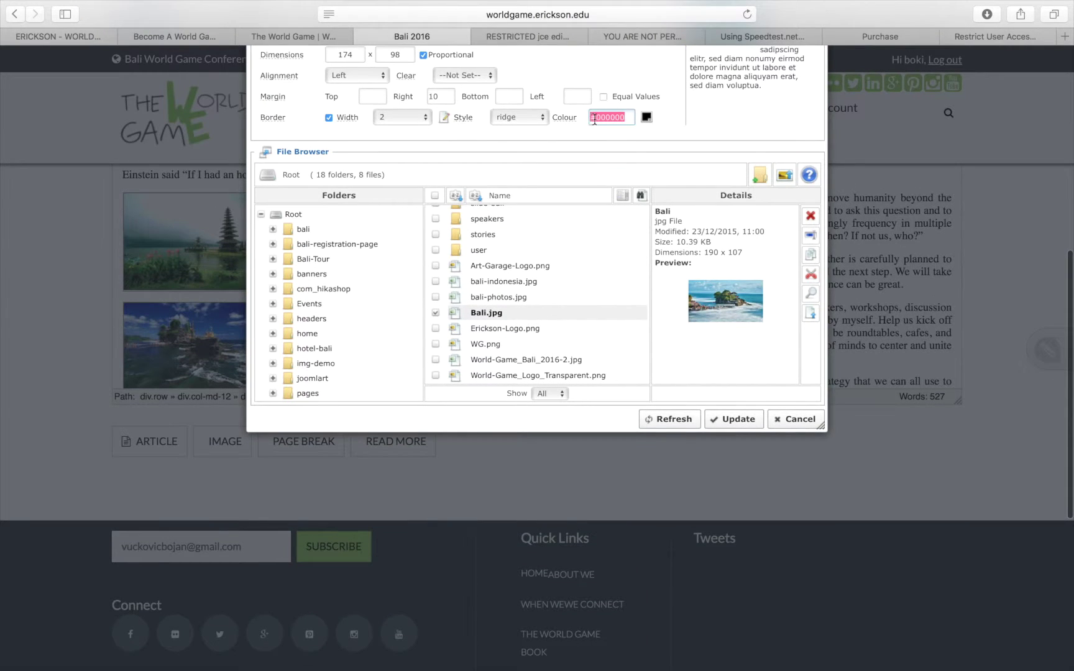
pyautogui.write('cccccc')
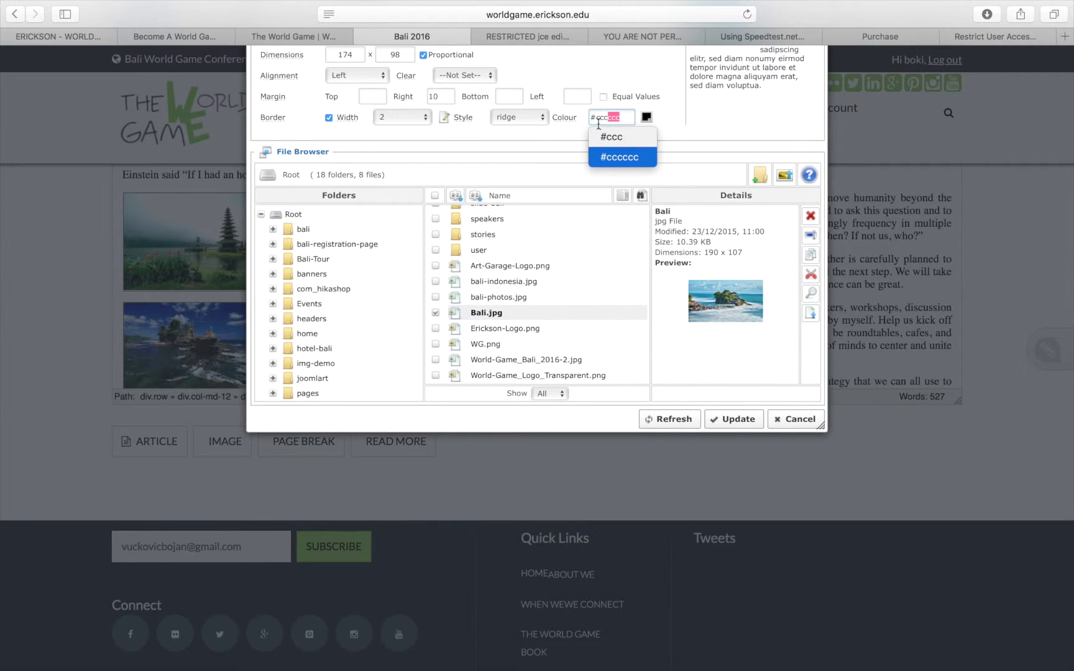
pyautogui.click(685, 128)
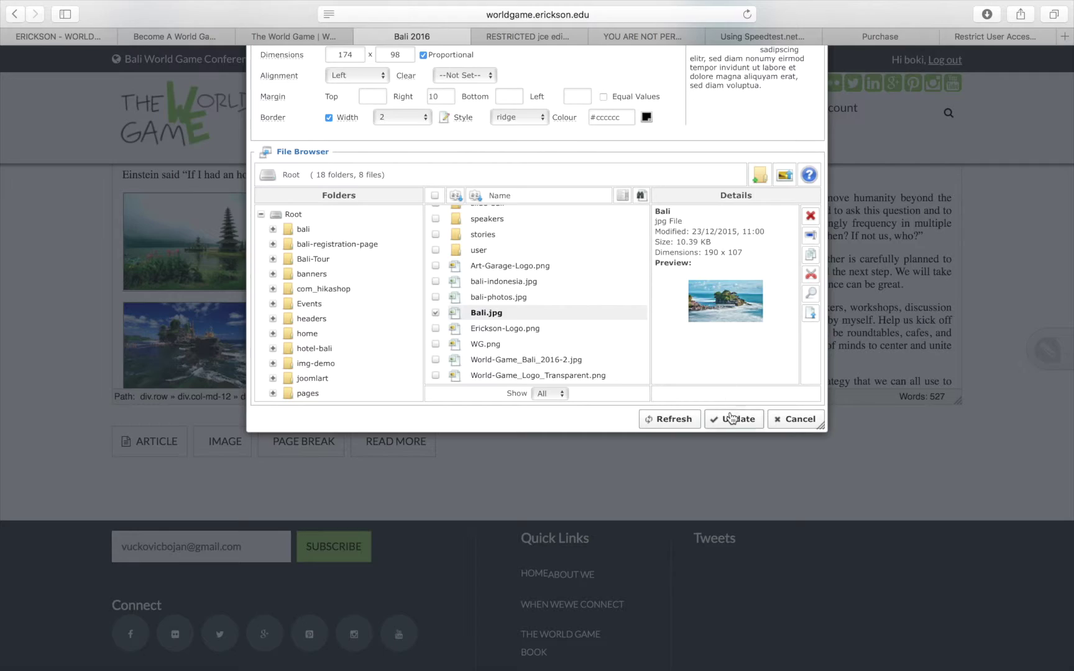
pyautogui.click(732, 420)
pyautogui.click(534, 275)
# Step: Review the three bordered pictures in the article and save the article
pyautogui.scroll(-5, 533, 276)
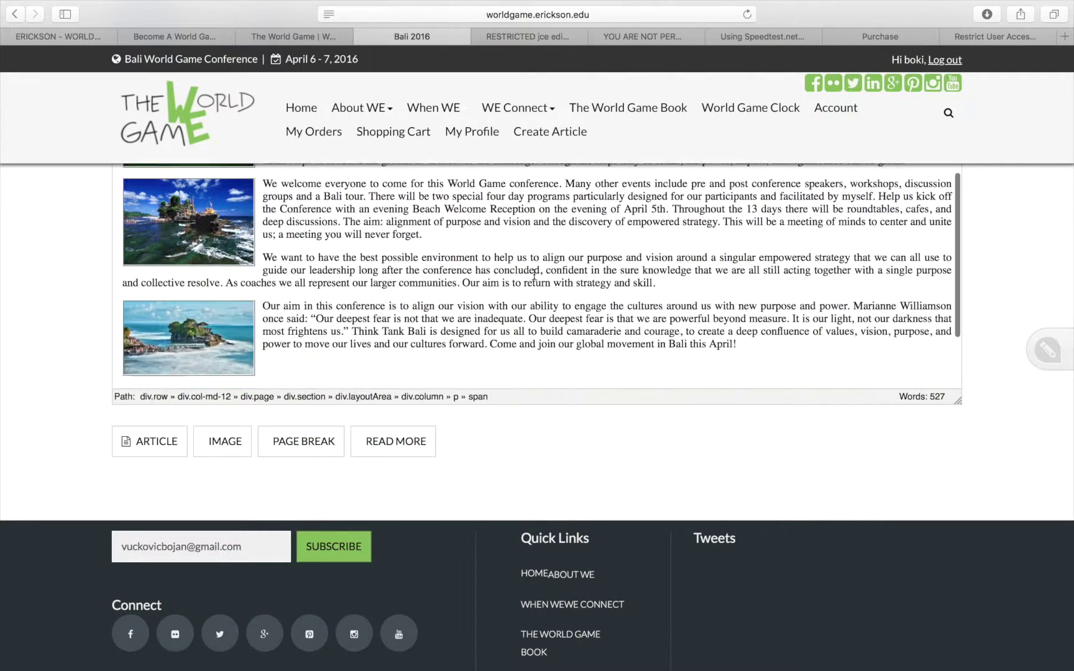
pyautogui.scroll(2, 533, 274)
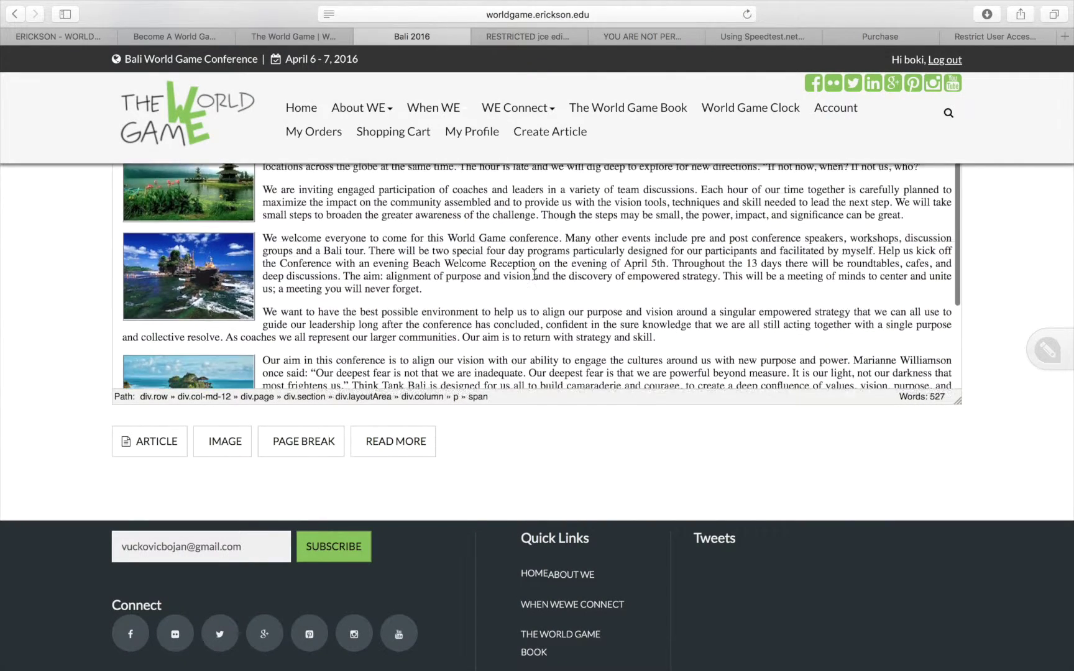
pyautogui.scroll(3, 534, 274)
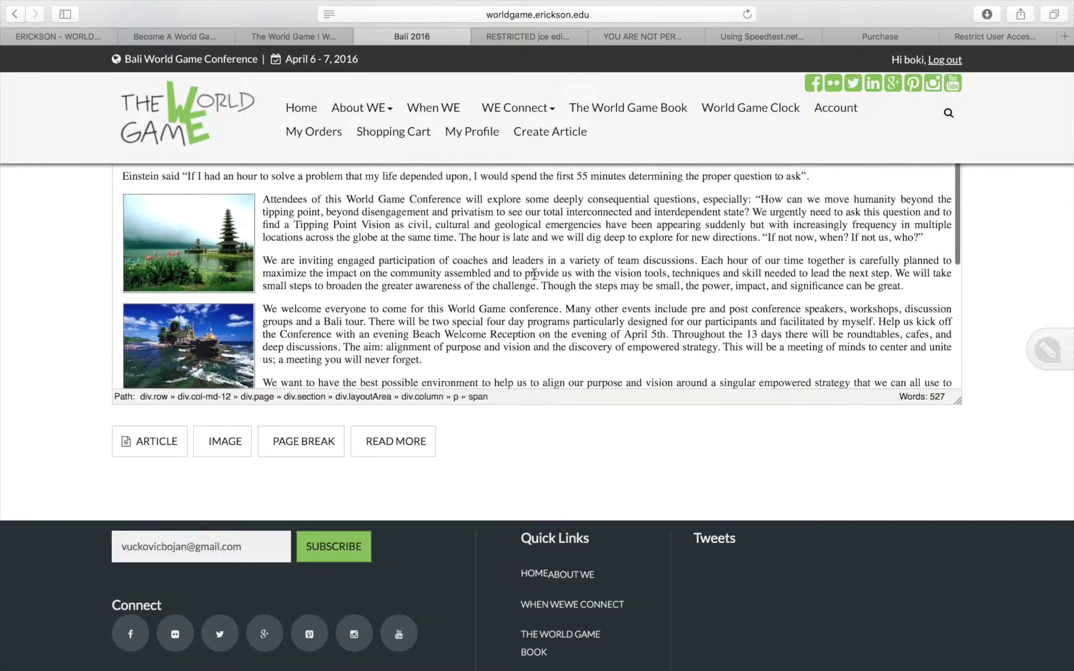
pyautogui.scroll(10, 28, 417)
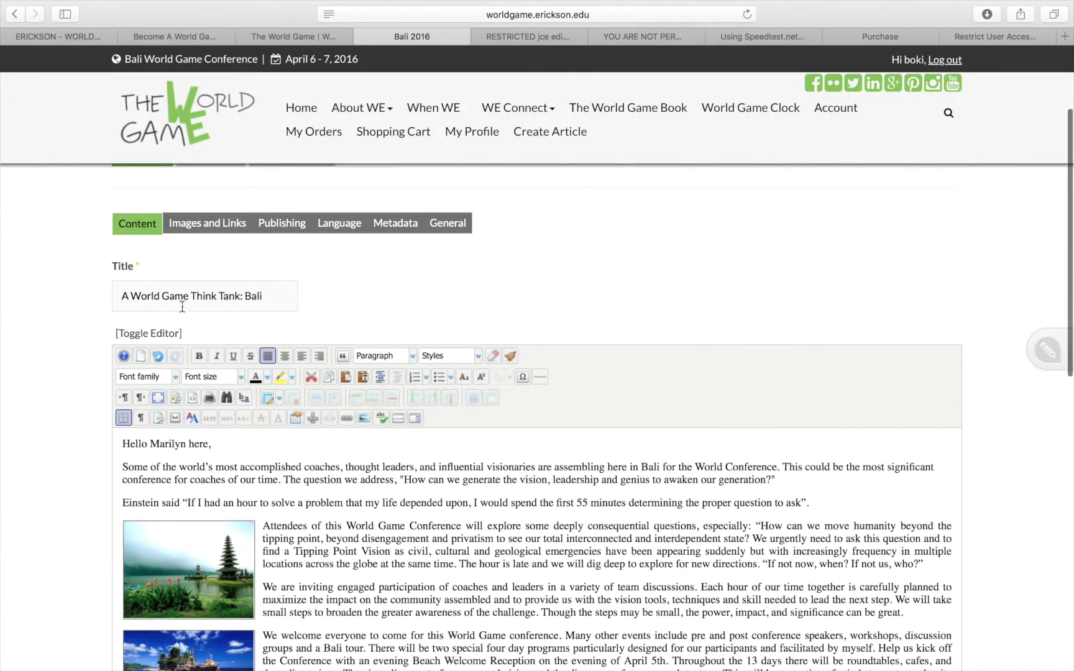
pyautogui.scroll(4, 246, 280)
pyautogui.click(147, 299)
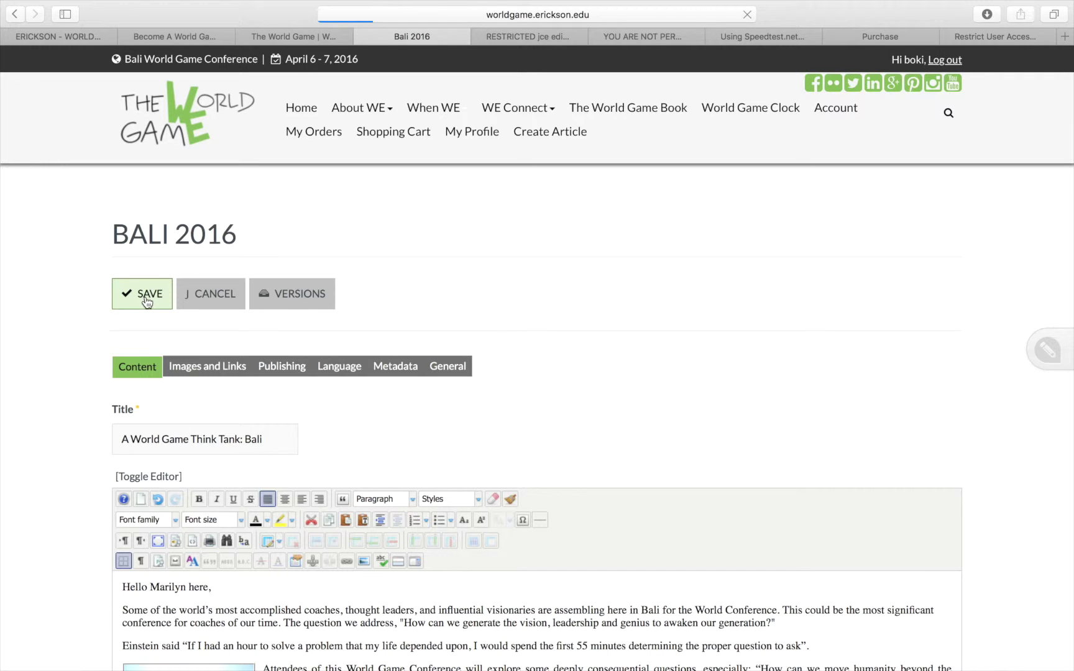
# Step: Review the picture layout throughout the published Bali article and reopen the article for editing
pyautogui.scroll(-3, 450, 324)
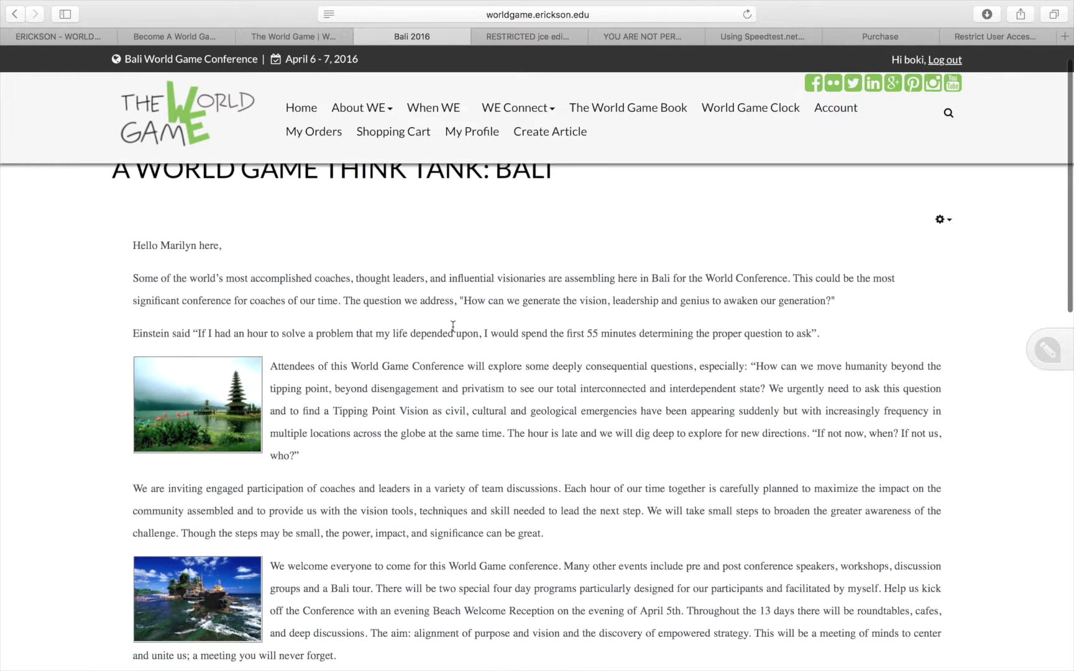
pyautogui.scroll(-5, 453, 328)
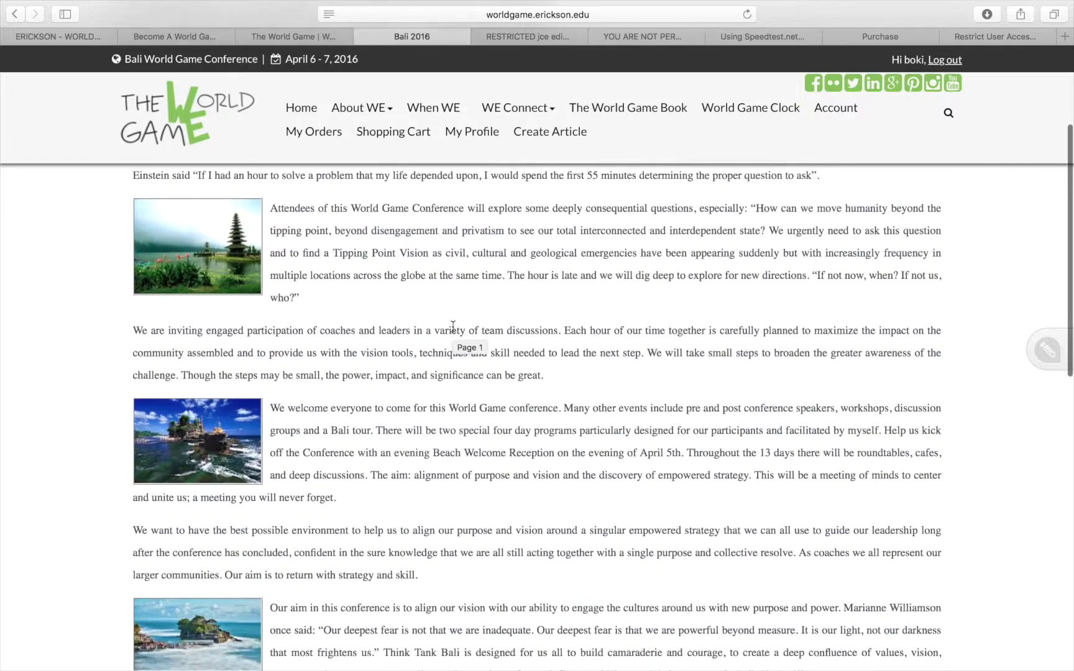
pyautogui.scroll(-3, 452, 324)
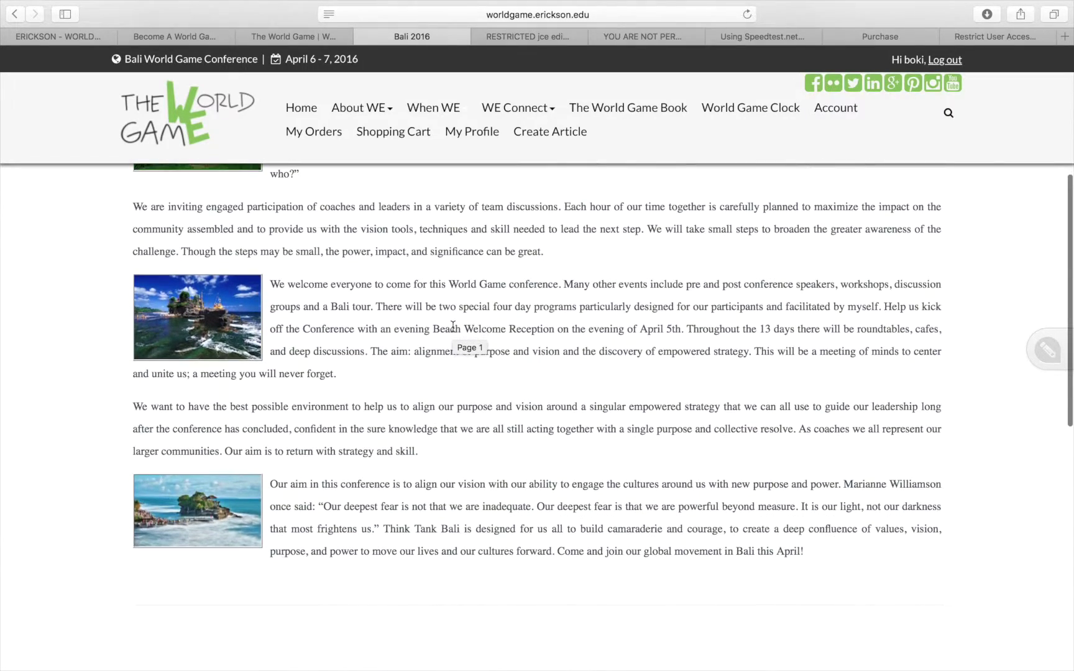
pyautogui.scroll(-3, 452, 326)
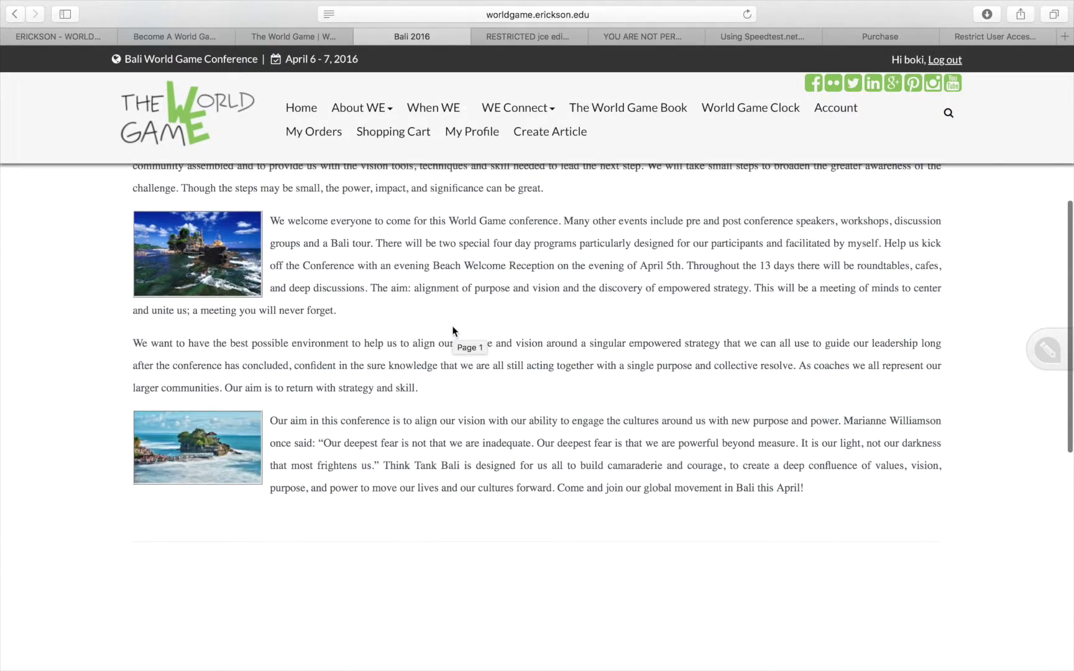
pyautogui.scroll(4, 453, 329)
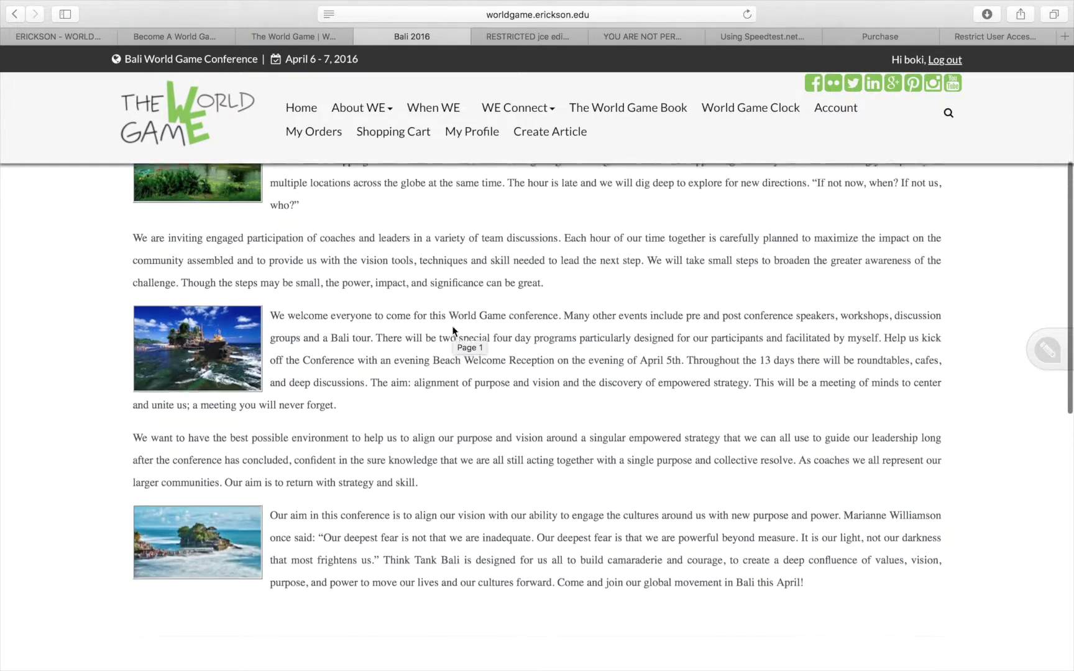
pyautogui.scroll(10, 452, 326)
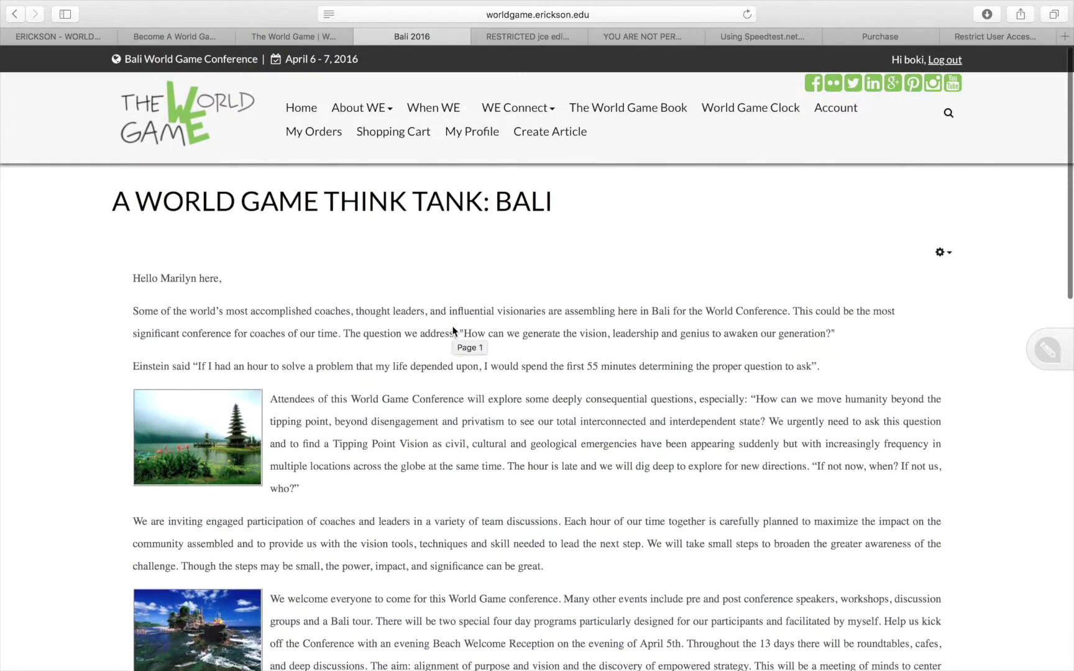
pyautogui.click(945, 251)
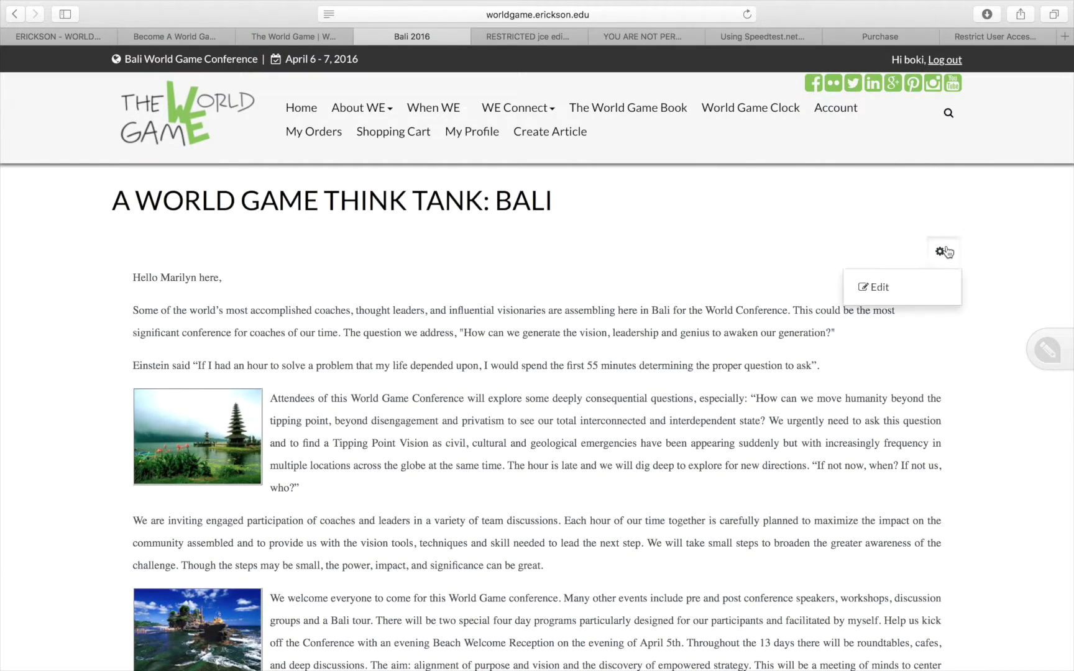
pyautogui.click(888, 287)
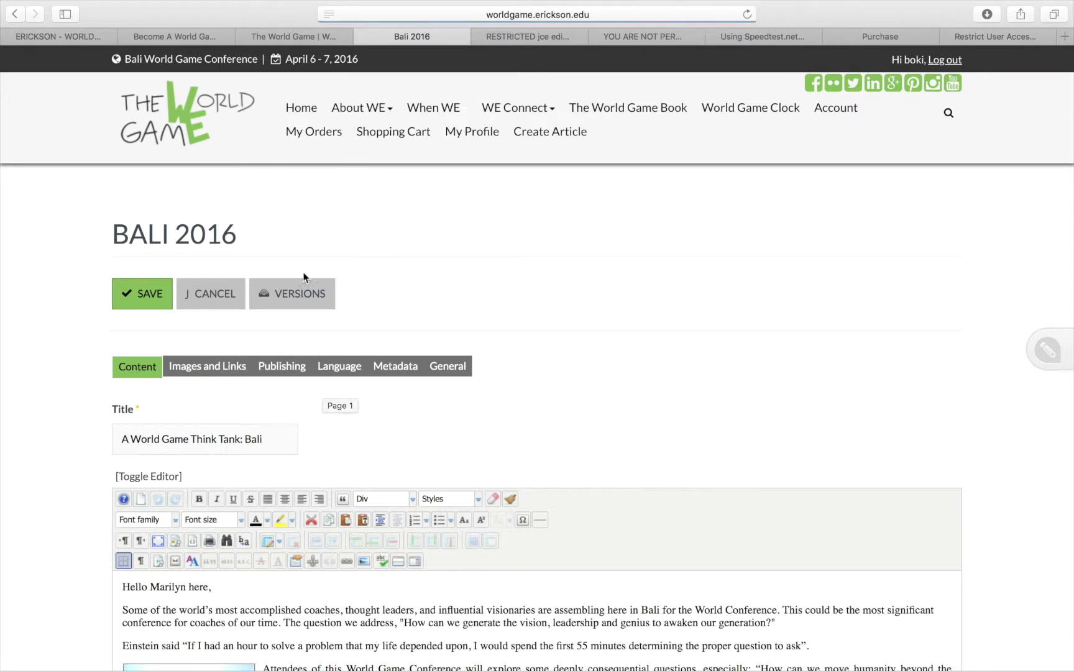
# Step: Set the top margin of the bali-indonesia.jpg picture beside the "Attendees of this World Game Conference" paragraph to 10 and update the picture
pyautogui.scroll(-5, 480, 437)
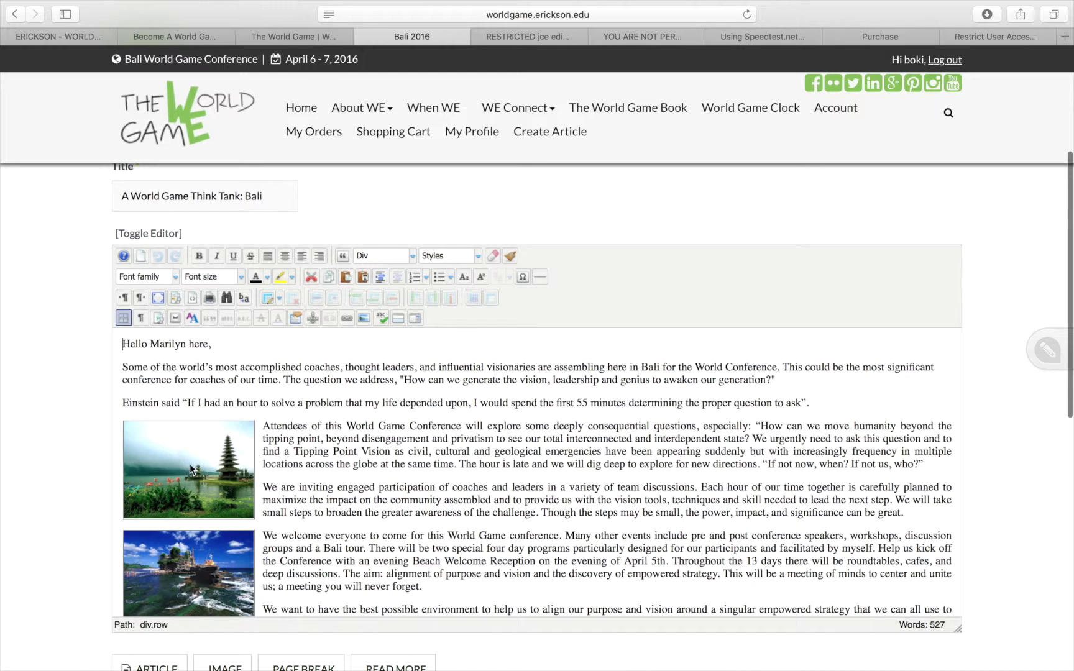
pyautogui.click(189, 464)
pyautogui.click(363, 318)
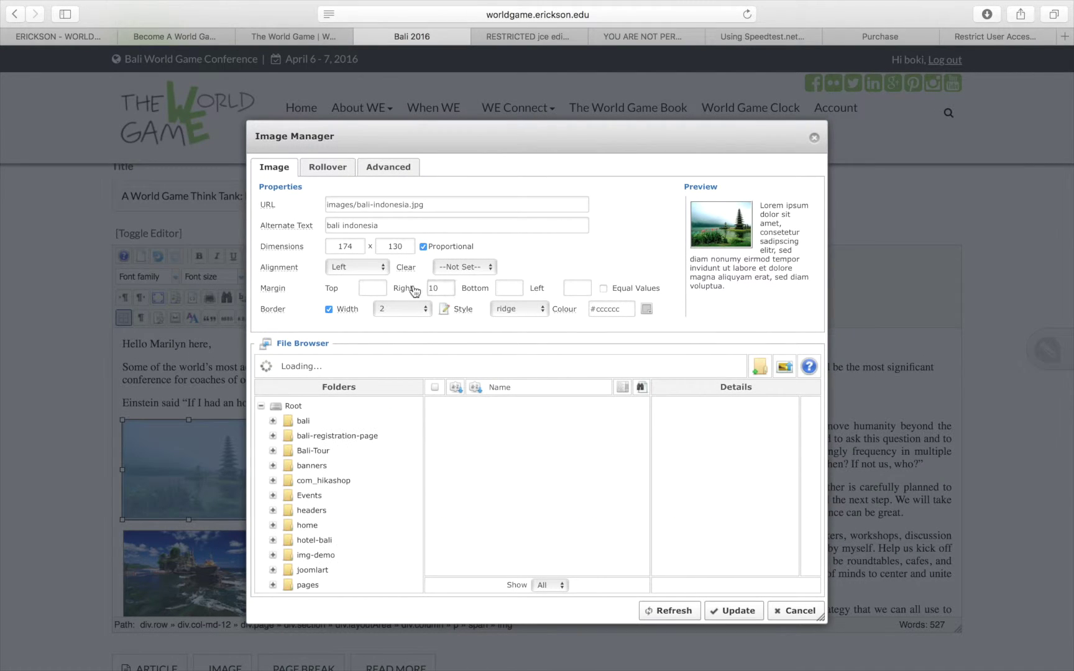
pyautogui.click(377, 290)
pyautogui.write('10')
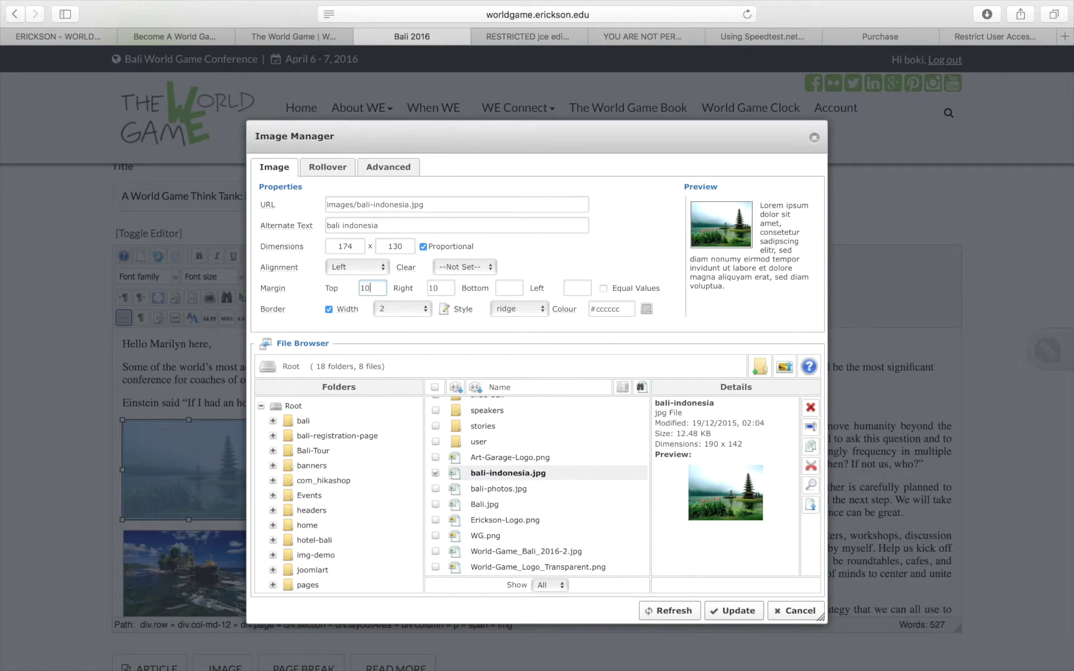
pyautogui.click(740, 611)
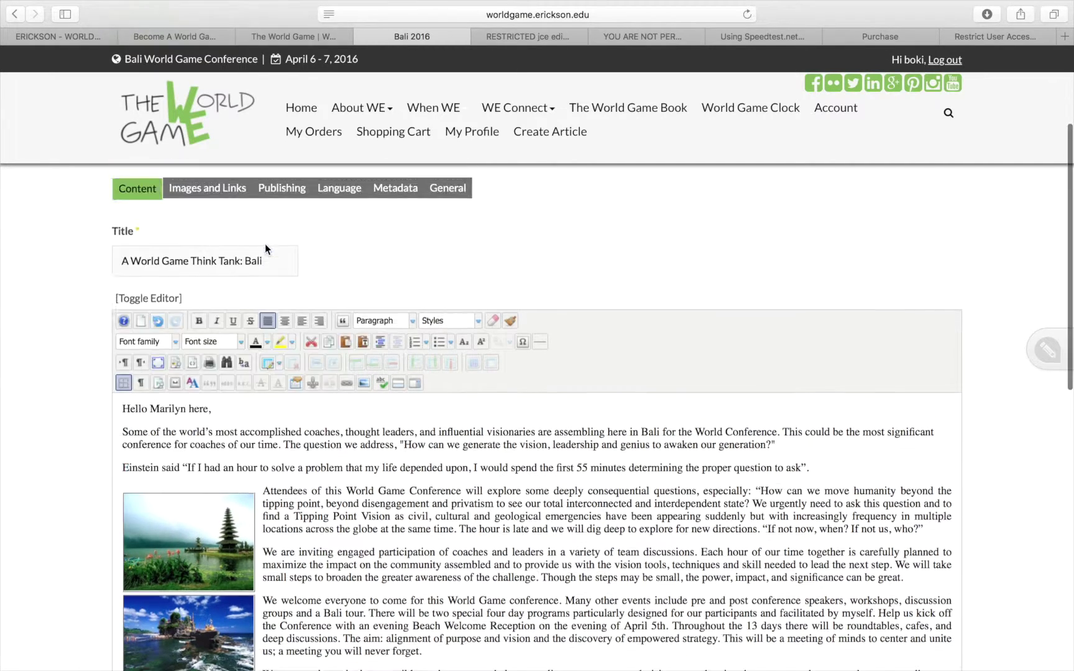
# Step: Save the article and check the first picture's alignment with its paragraph on the published page
pyautogui.scroll(5, 265, 243)
pyautogui.click(147, 268)
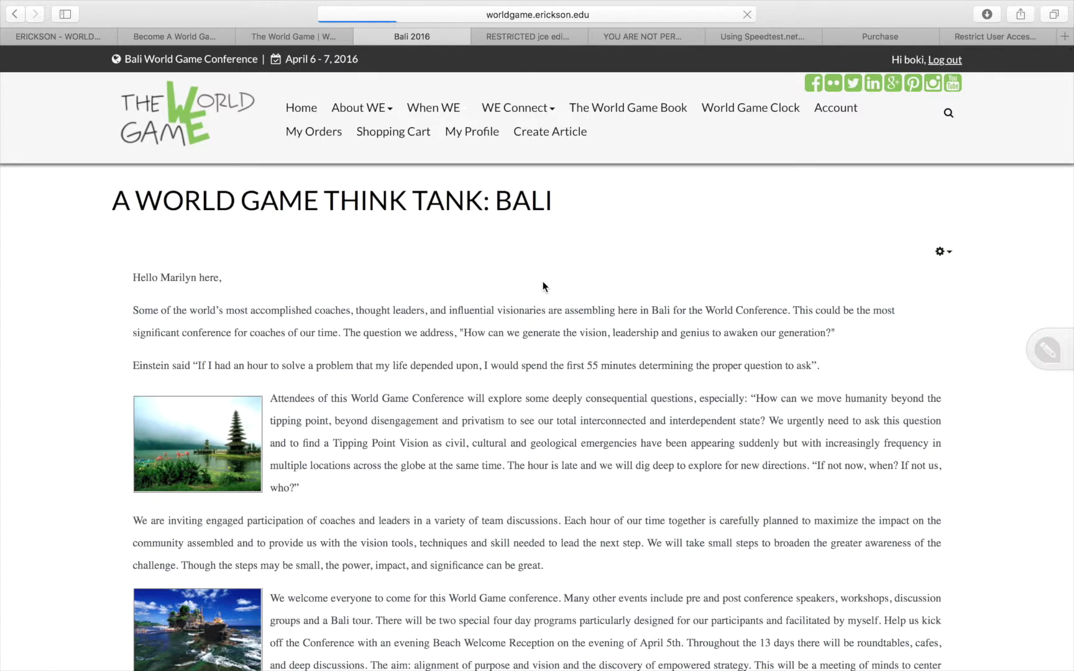
pyautogui.scroll(-5, 543, 286)
pyautogui.scroll(1, 335, 290)
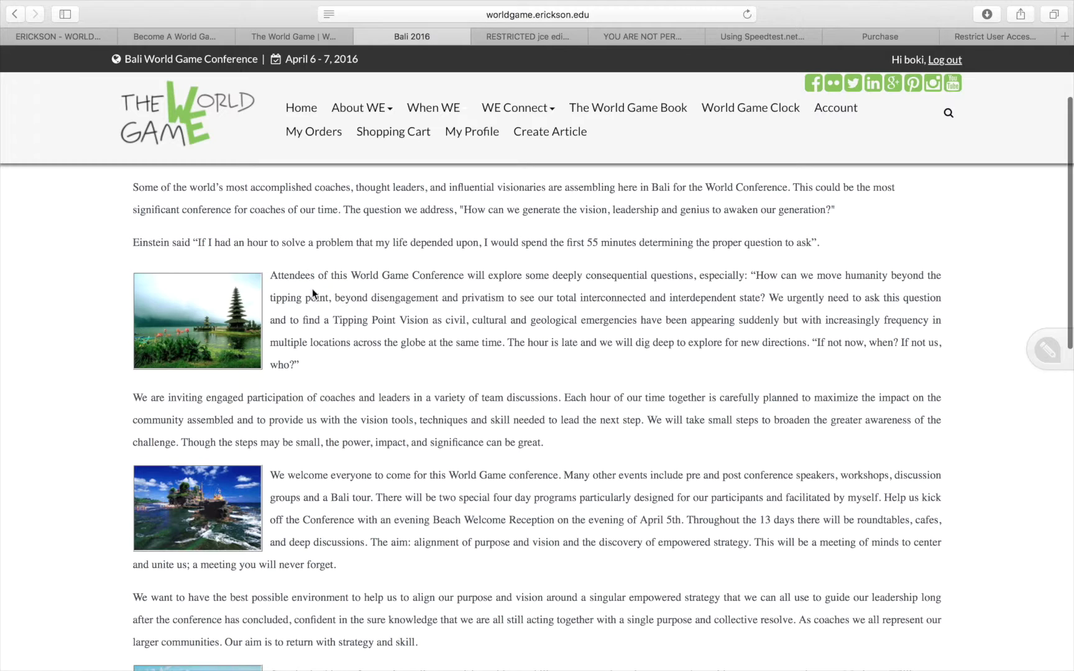